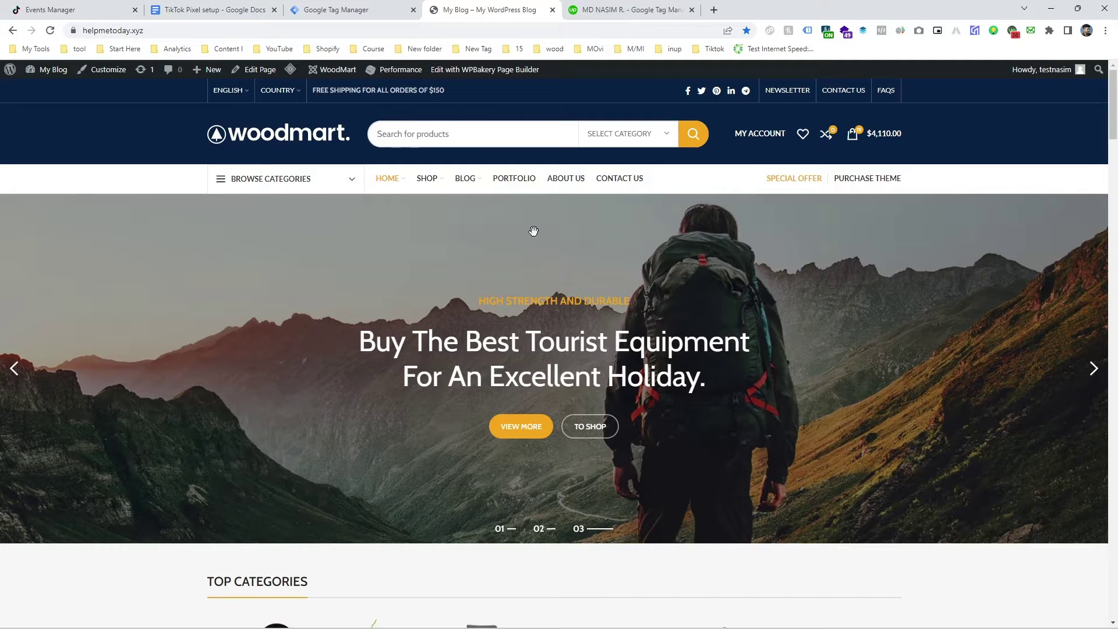
- Reload the blog and check in Tag Assistant Legacy that it loads container GTM-P9C2CS2
left_click(807, 31)
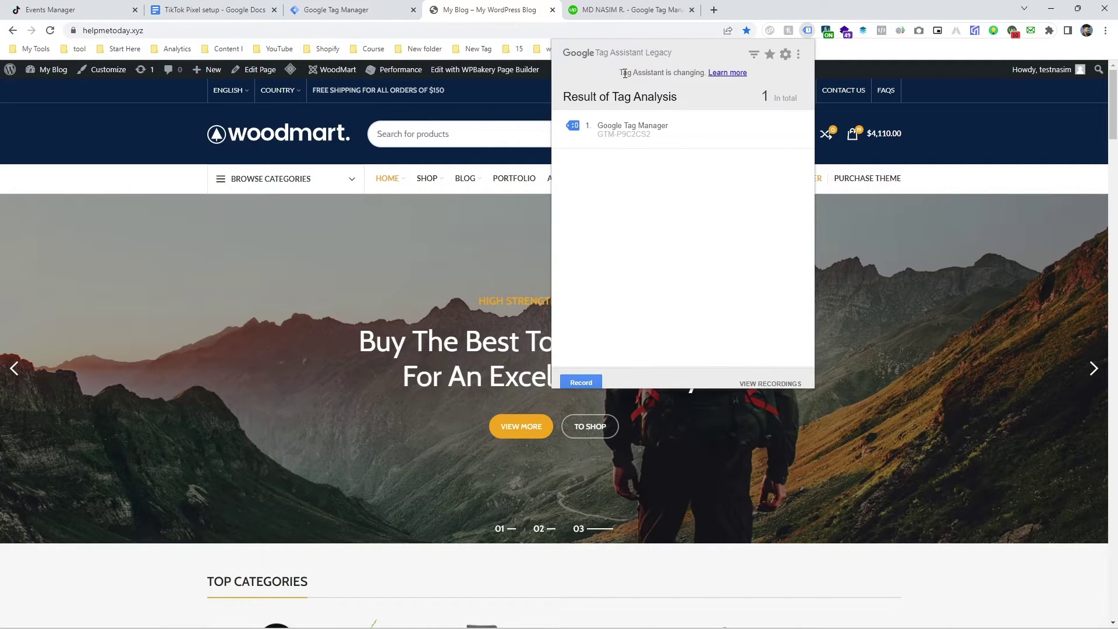
left_click(858, 221)
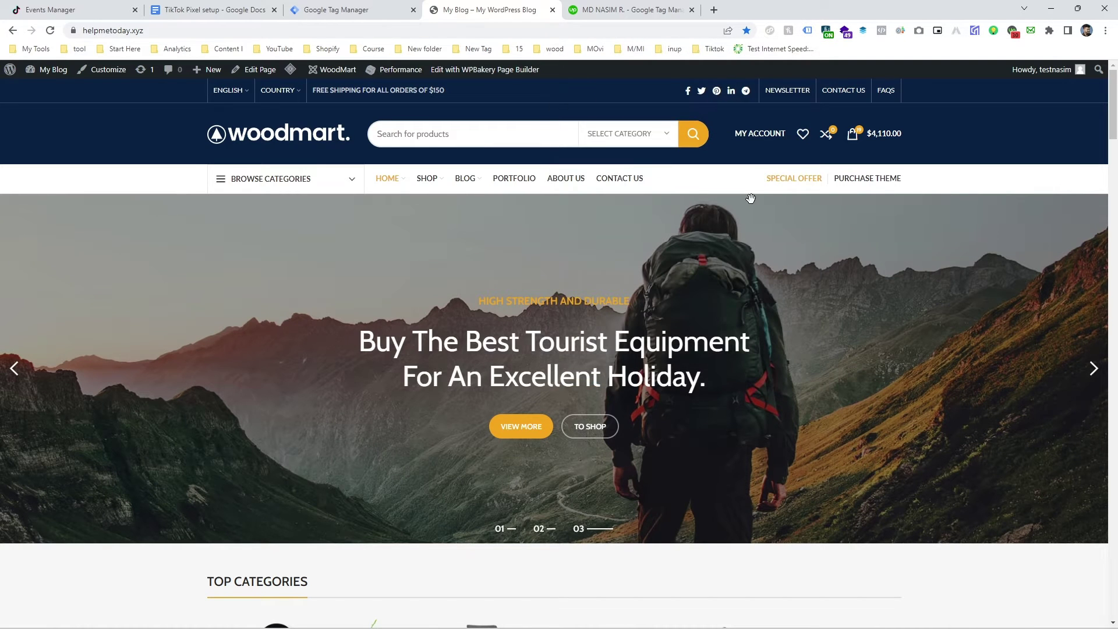
left_click(808, 31)
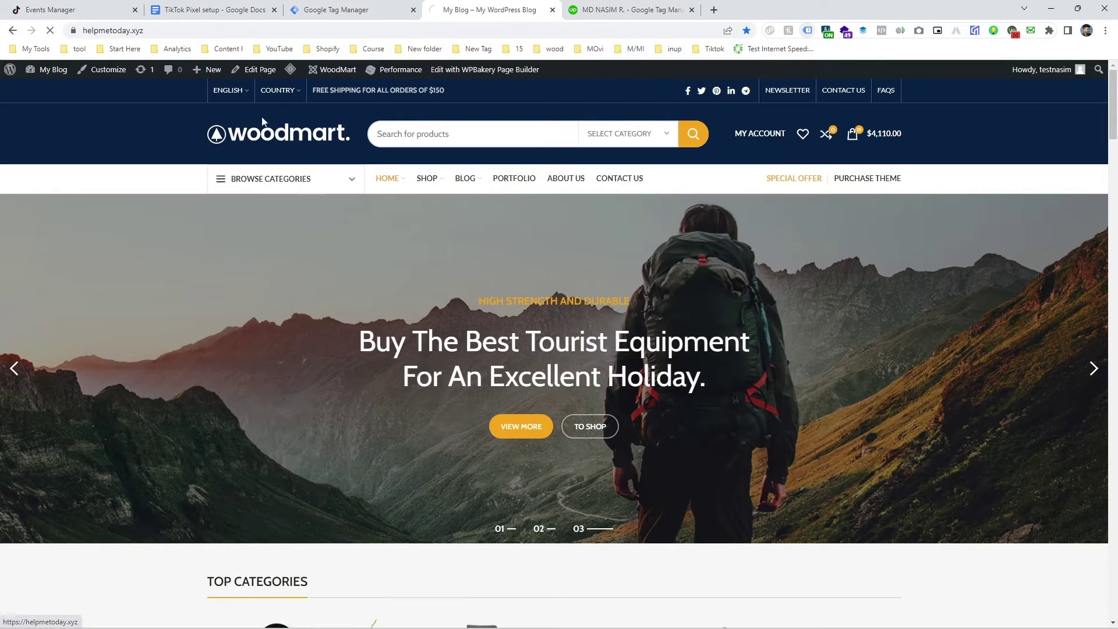
left_click(338, 10)
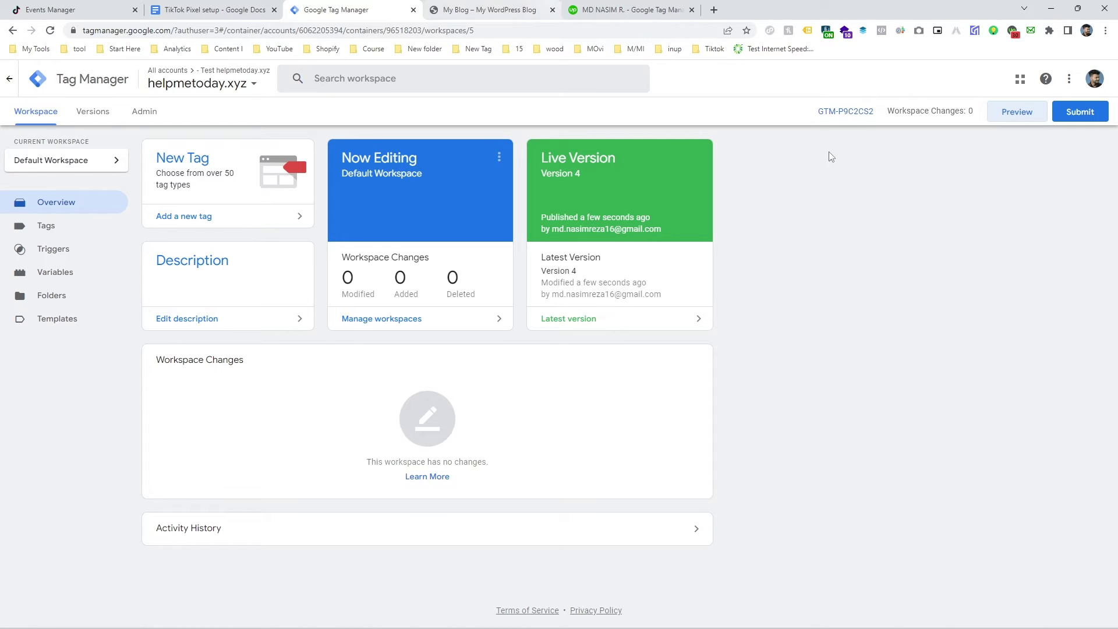
left_click(521, 7)
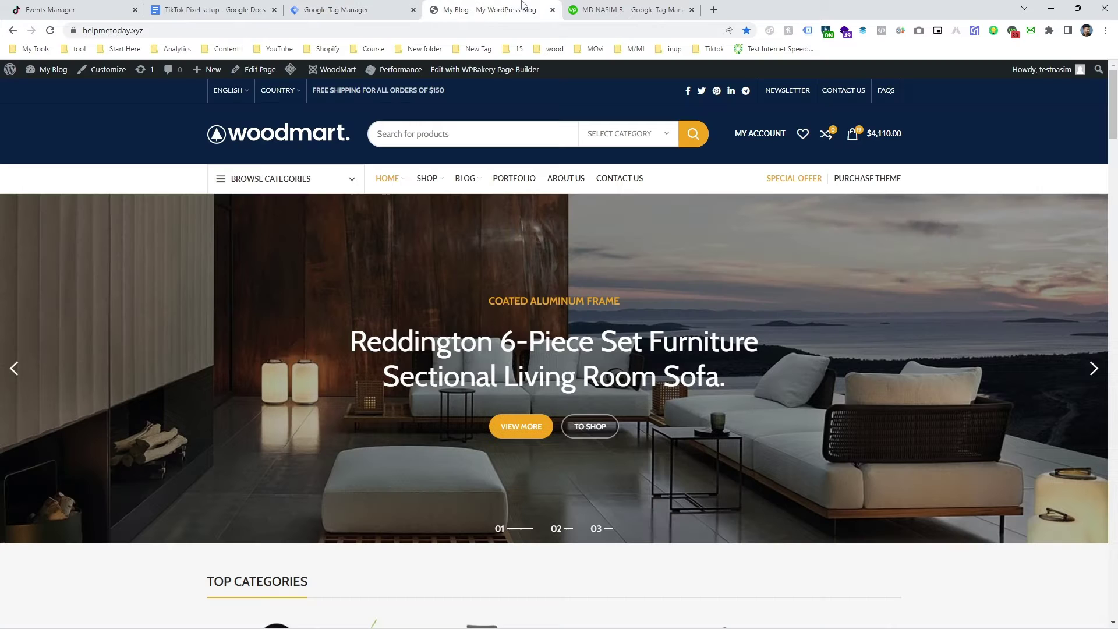
left_click(807, 31)
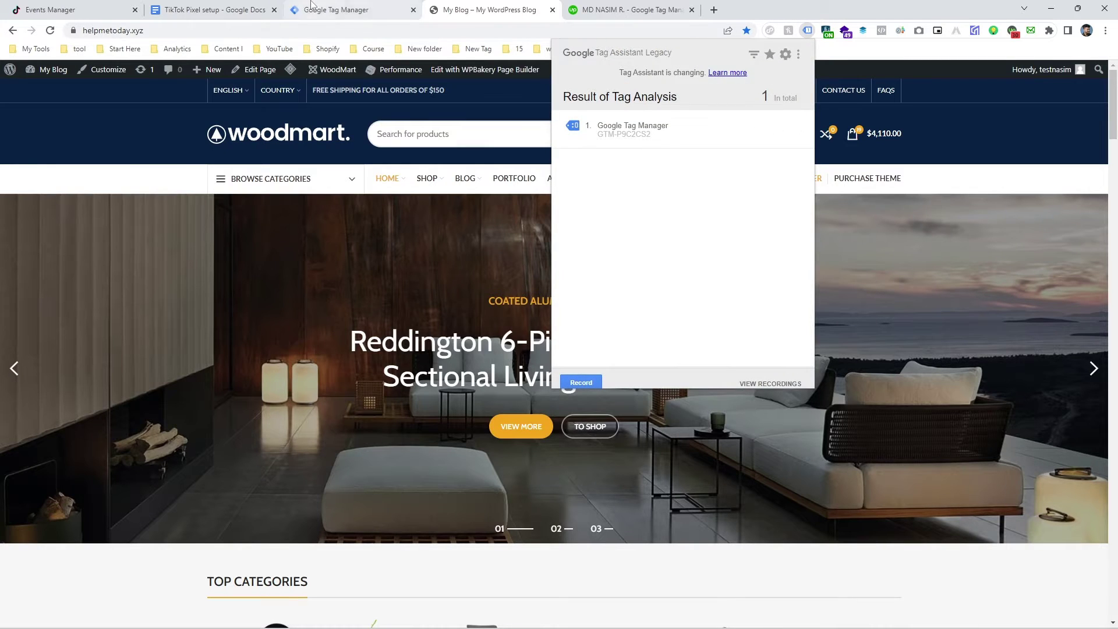
- Compare against the Tag Manager workspace, then go to TikTok's Web Events page
left_click(311, 7)
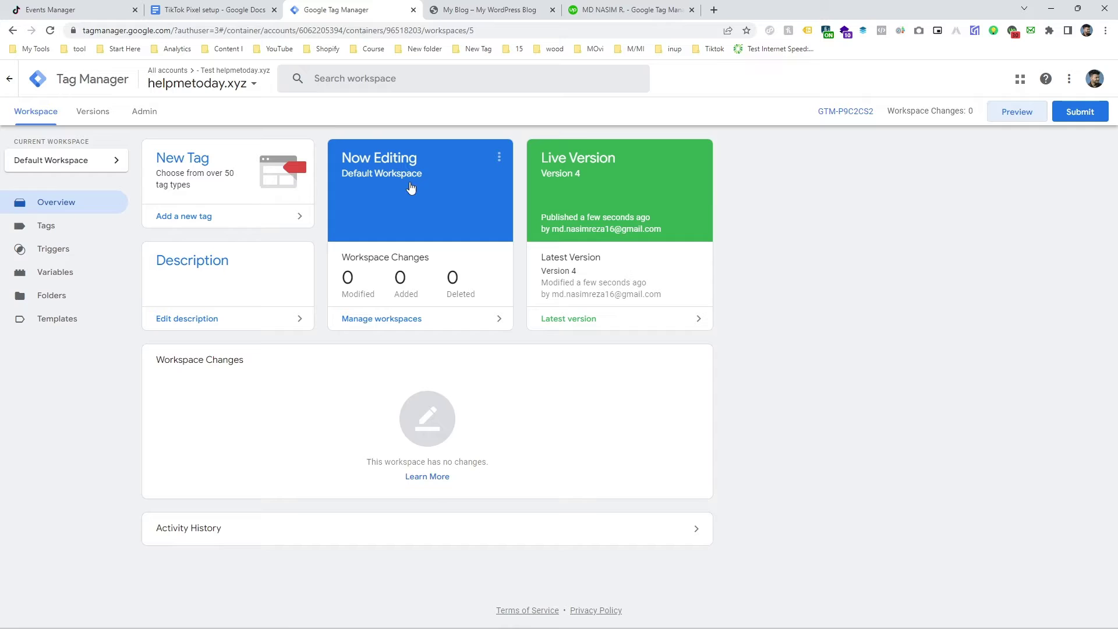
left_click(433, 9)
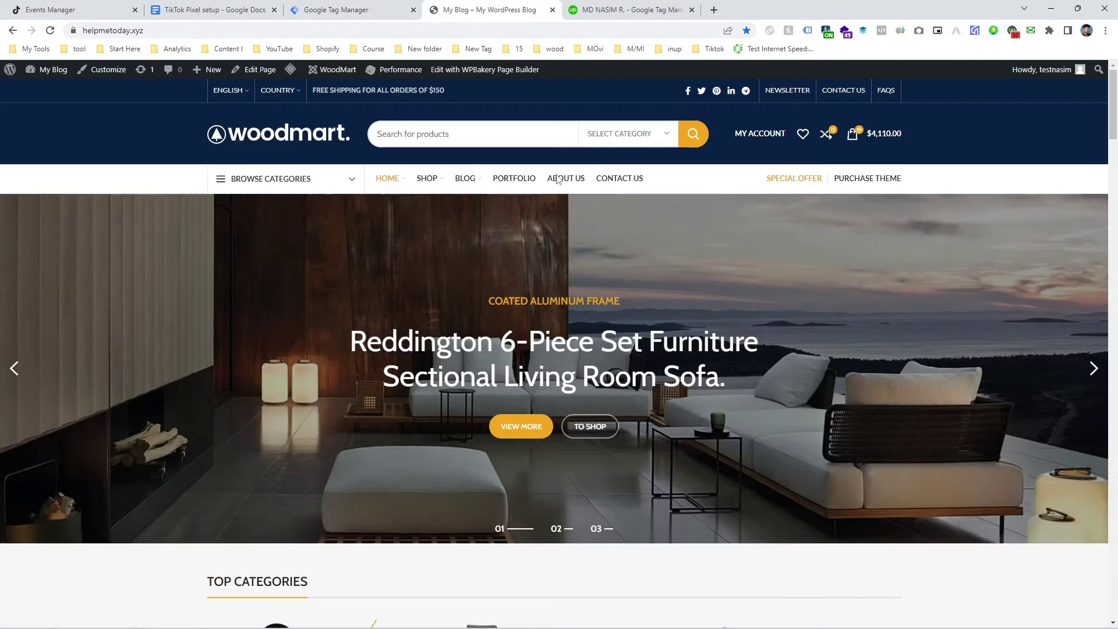
left_click(393, 11)
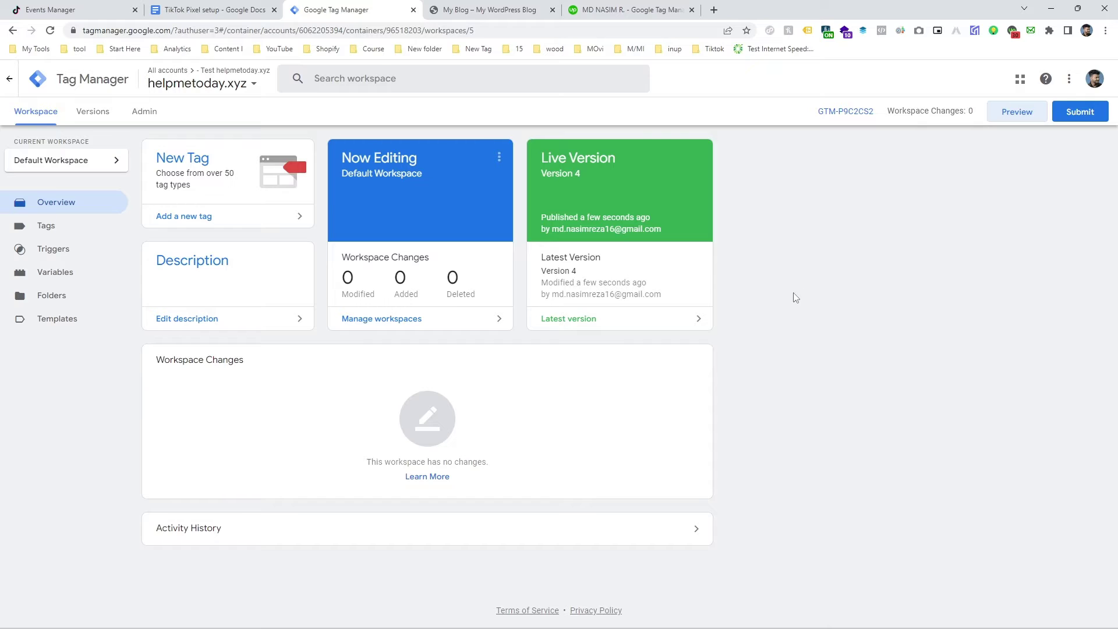
left_click(100, 8)
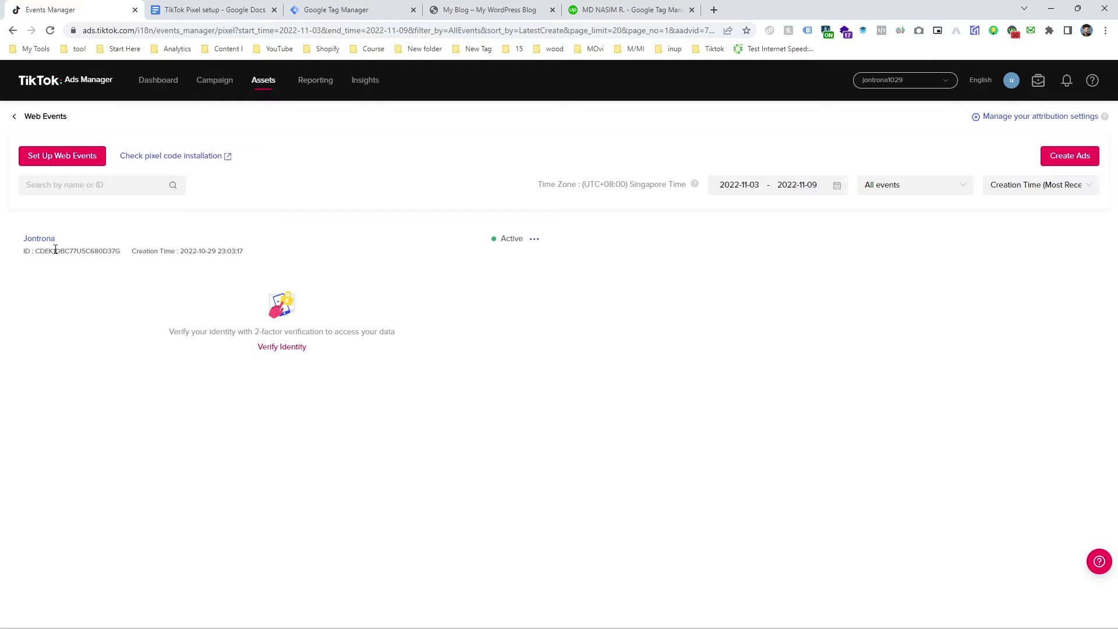
- Start setting up new web events and name the new pixel 'test'
left_click_drag(55, 250, 117, 249)
left_click(239, 210)
left_click(58, 162)
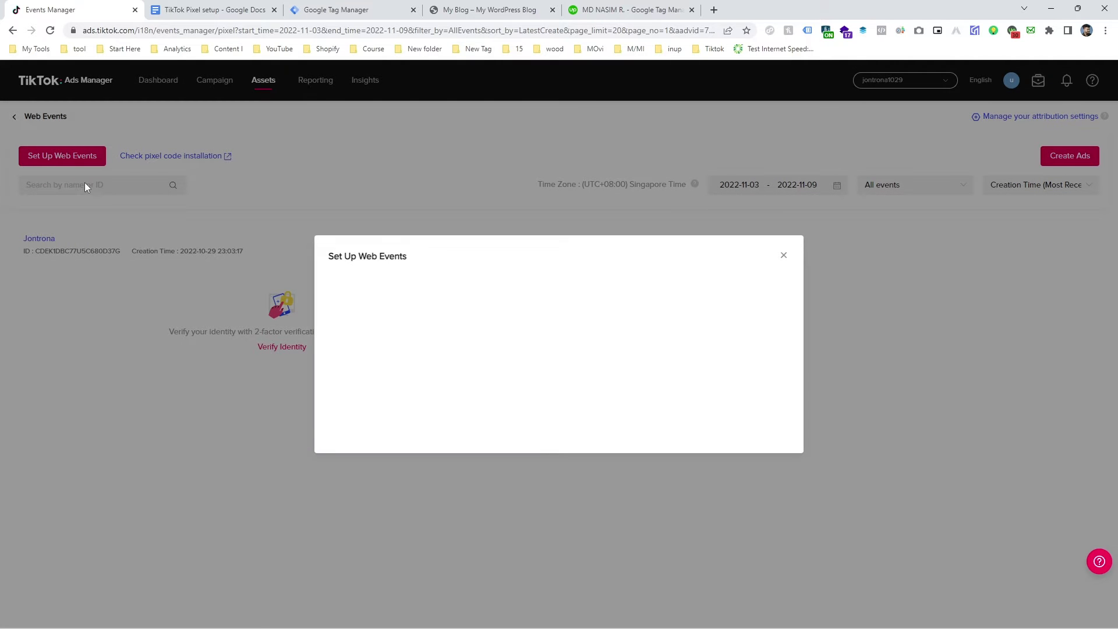
left_click(390, 271)
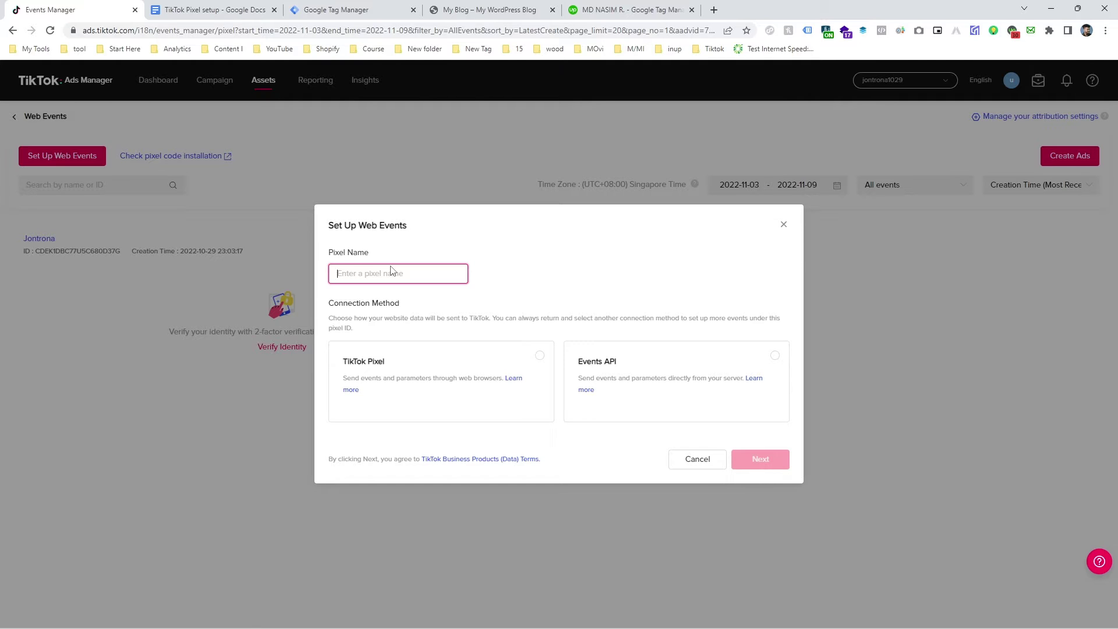
type("test")
- Choose TikTok Pixel, manual pixel code installation, and Custom Code as the event setup method
left_click(477, 361)
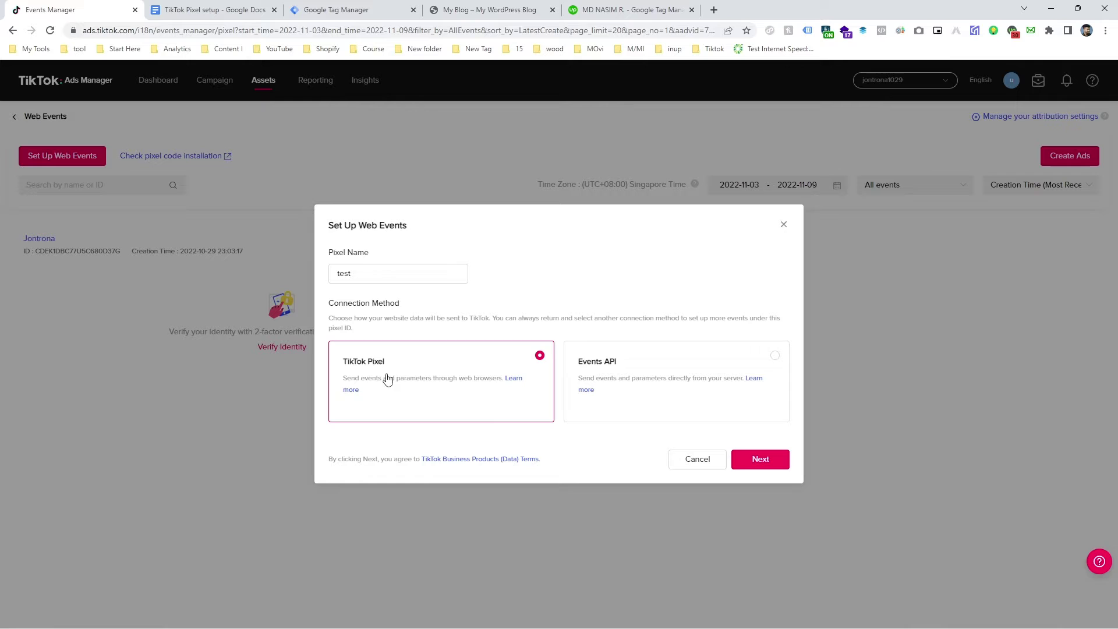
left_click(763, 461)
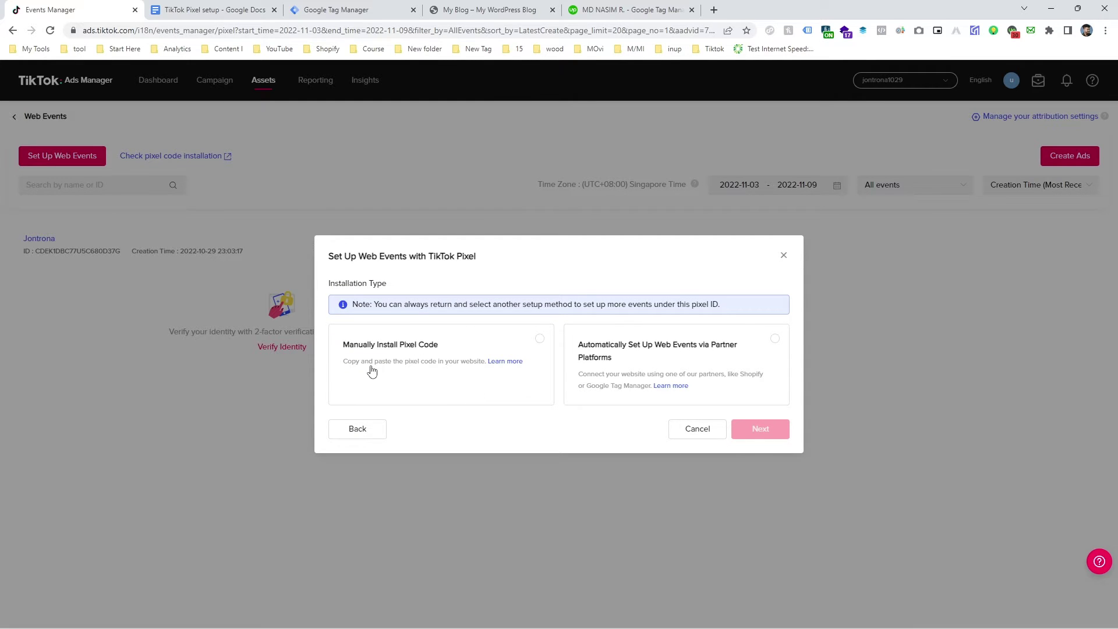
left_click(399, 362)
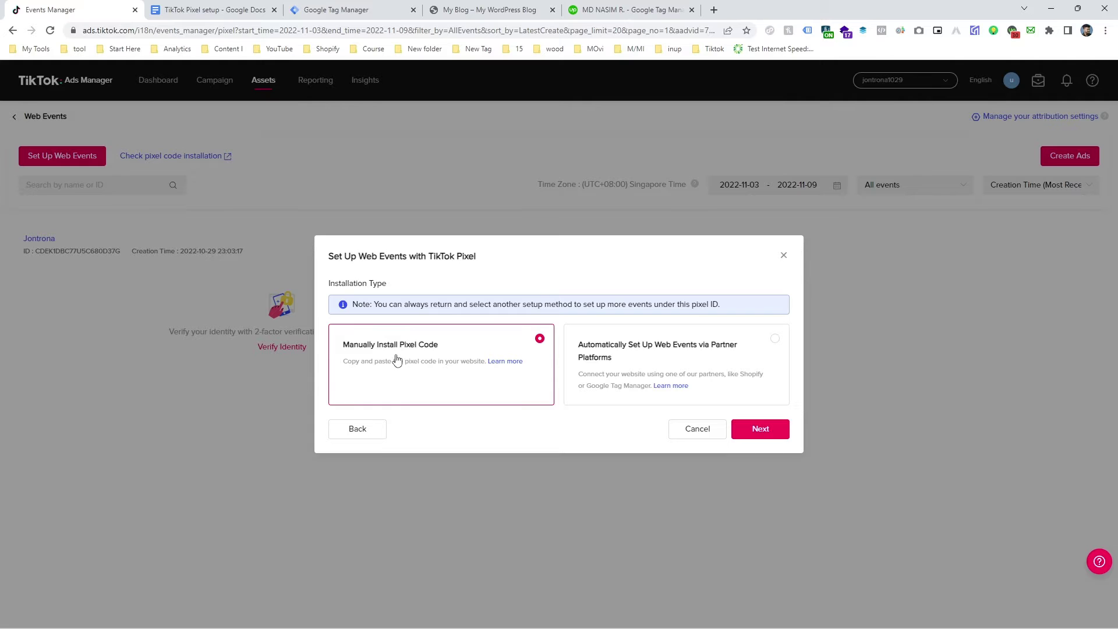
left_click(760, 429)
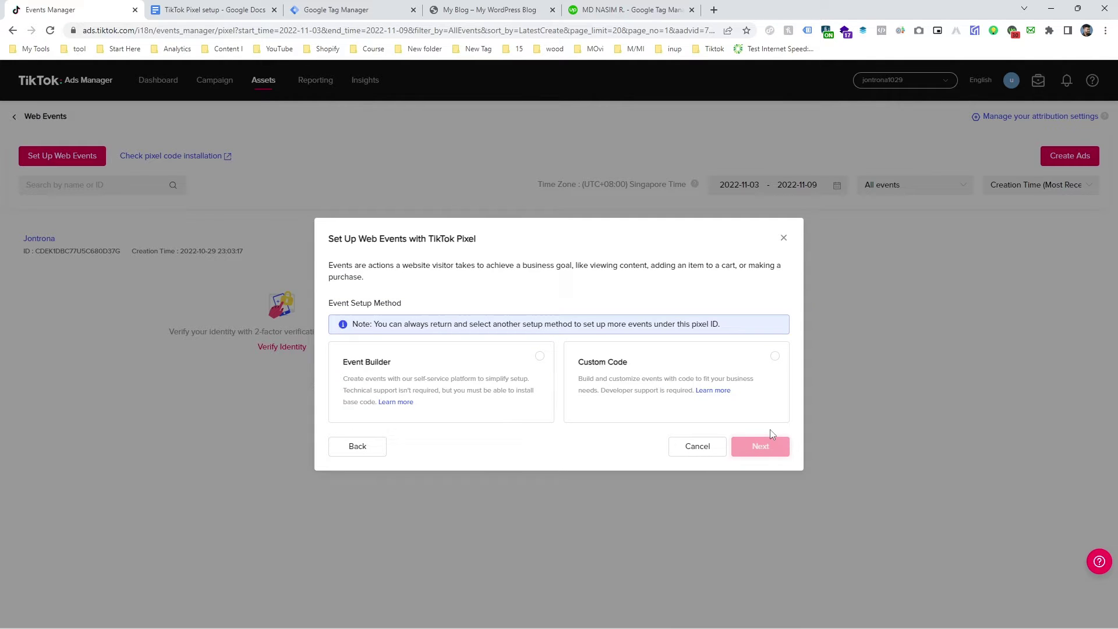
left_click(610, 371)
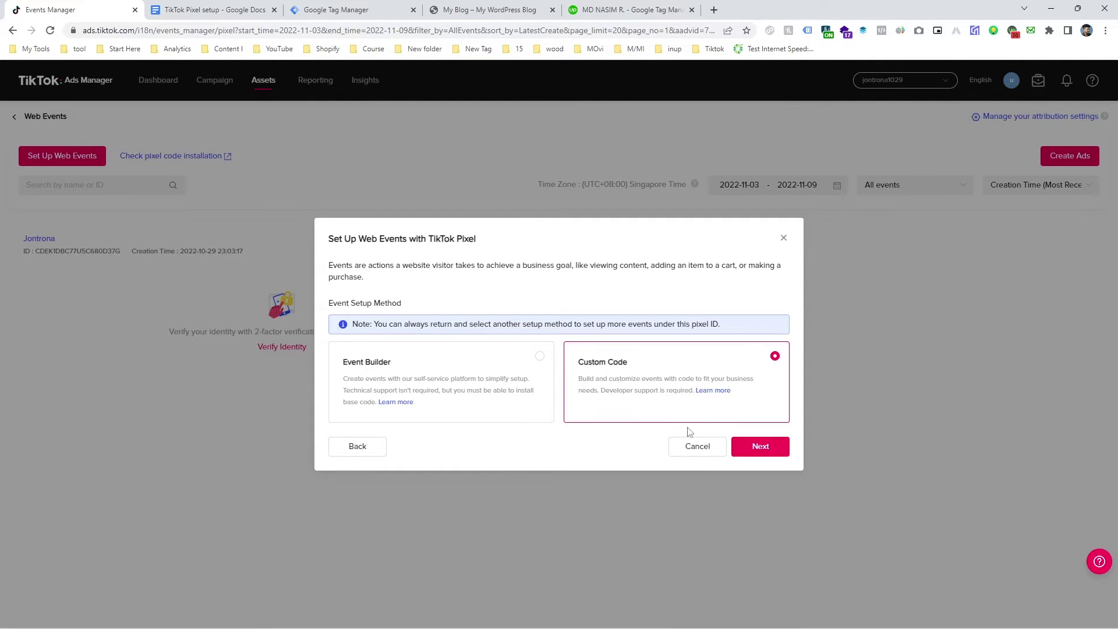
- Create the new pixel and copy its install code to the clipboard
left_click(760, 441)
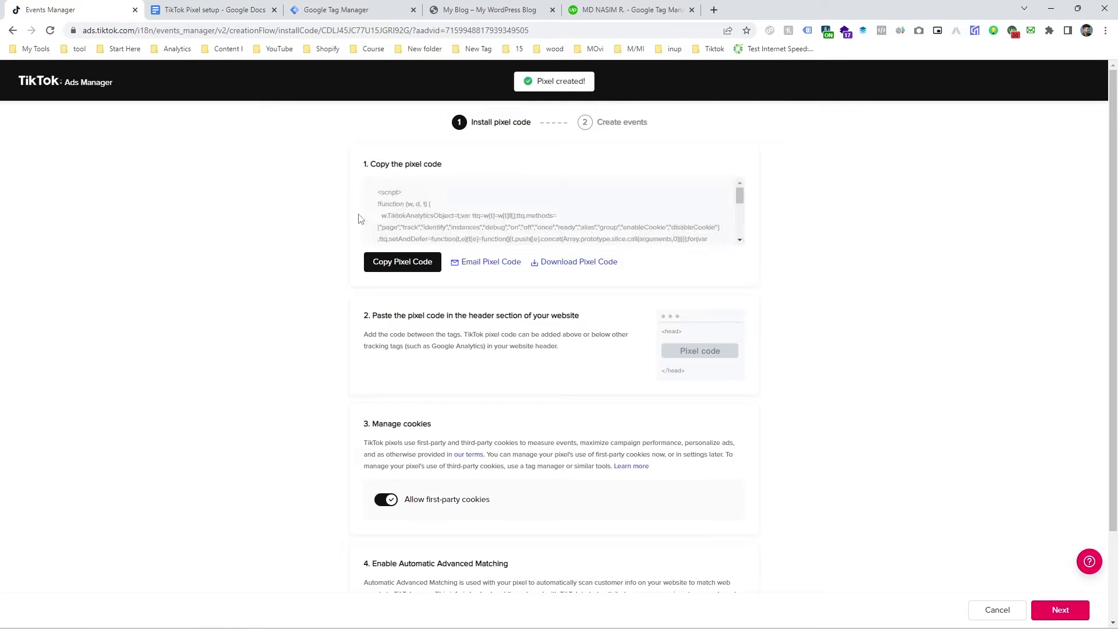
mouse_move(399, 216)
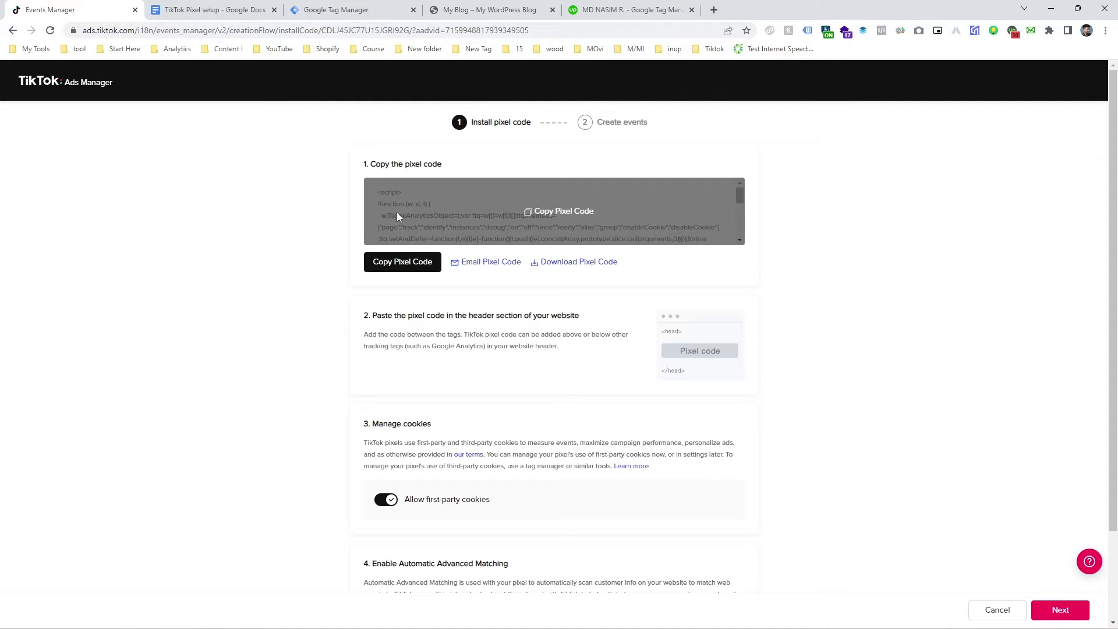
left_click(453, 193)
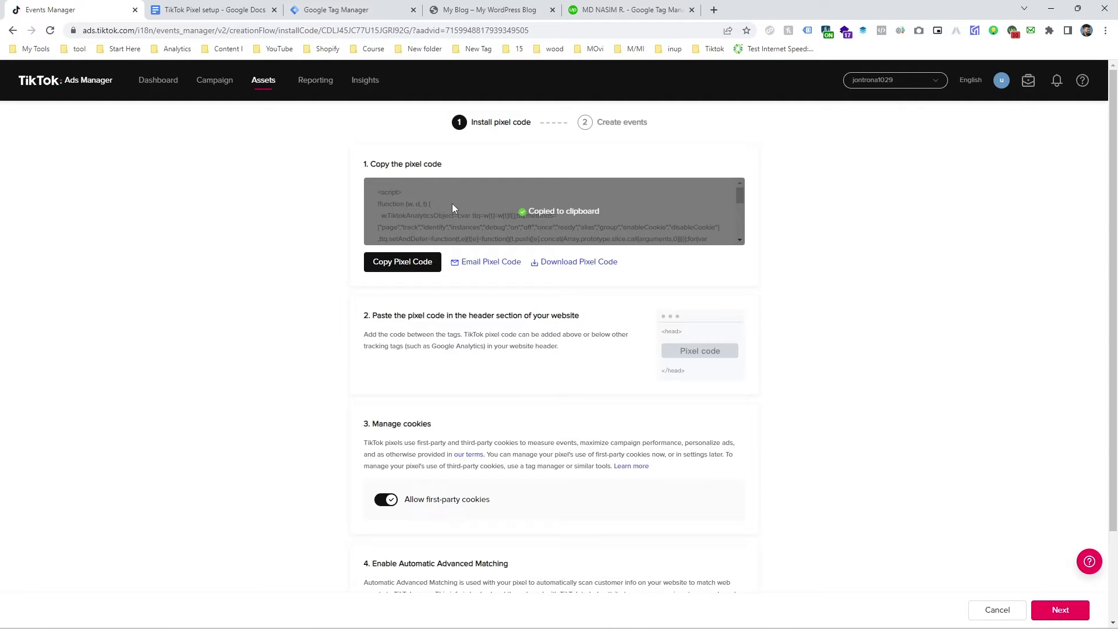
mouse_move(266, 86)
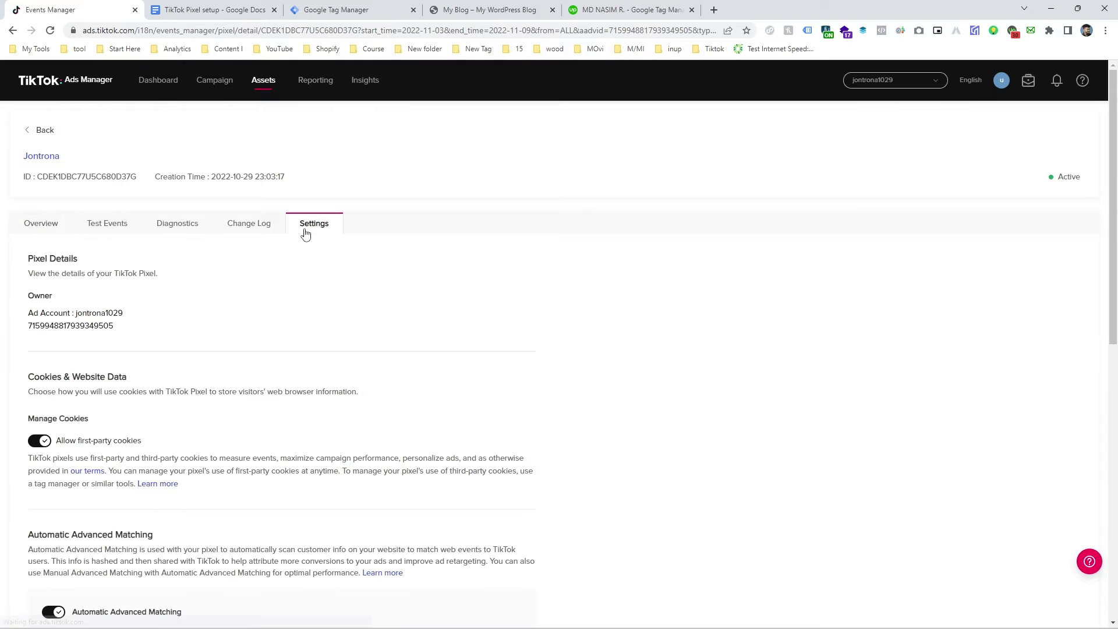
- Copy the existing pixel's base code and bring up the Tag Manager workspace overview
scroll(280, 268, "down", 4)
scroll(276, 284, "down", 6)
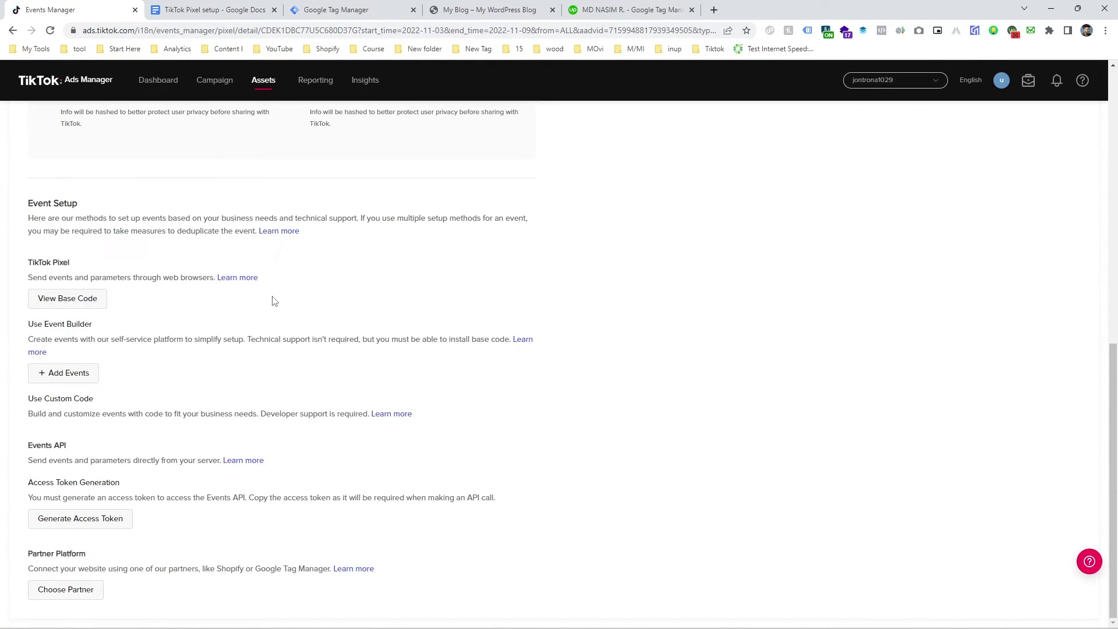
left_click(76, 302)
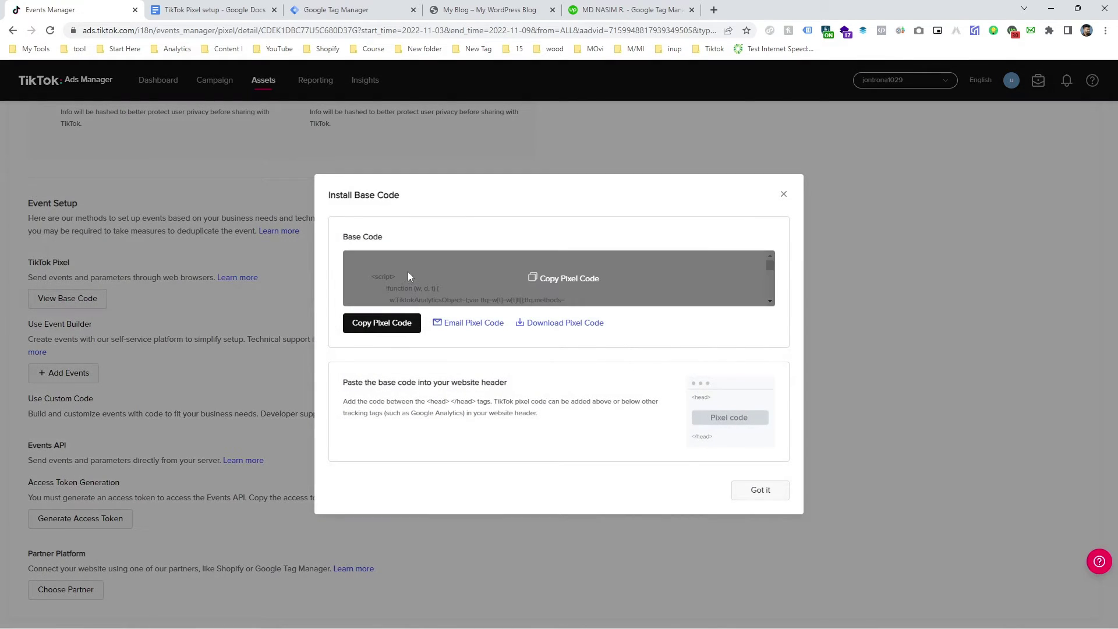
left_click(561, 277)
left_click(345, 7)
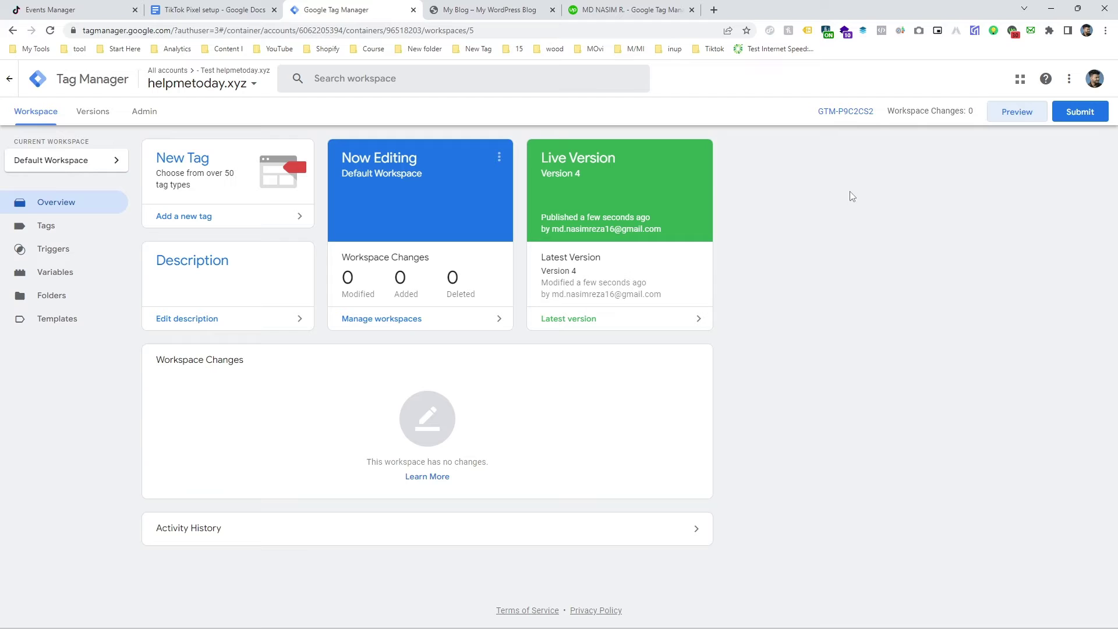
- Create a new tag from the Tags list and browse the Choose tag type list
left_click(72, 236)
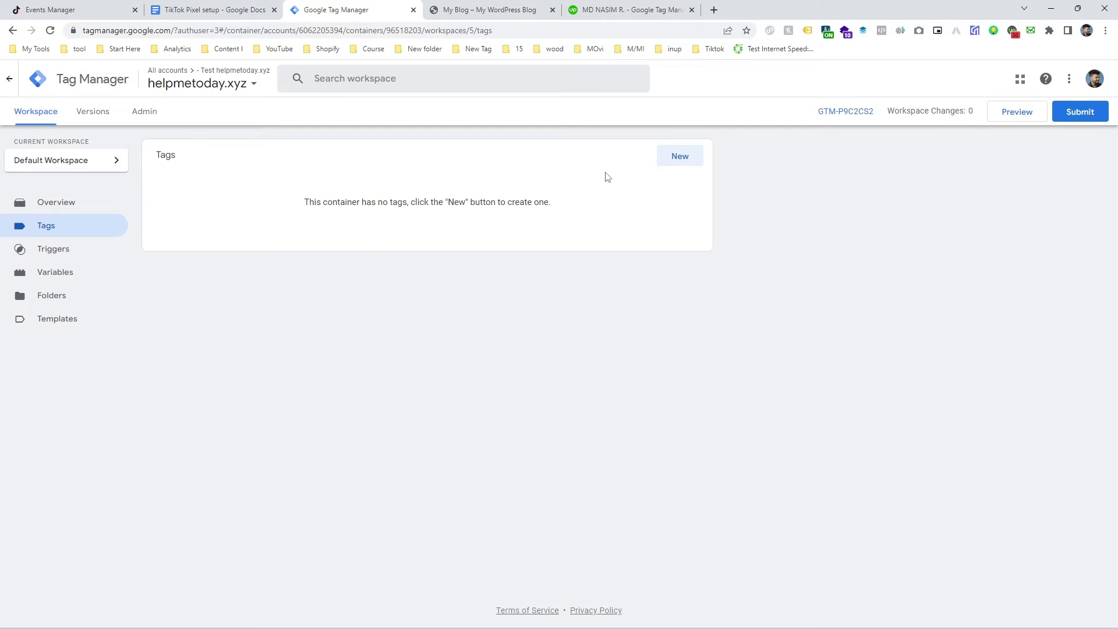
left_click(661, 160)
left_click(662, 168)
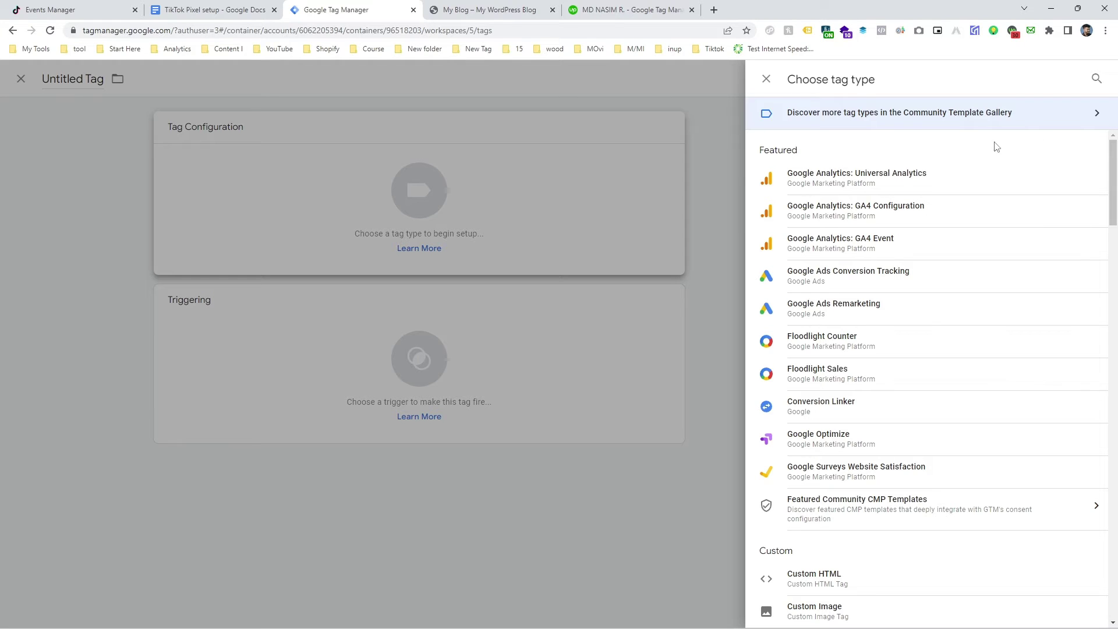
scroll(898, 337, "down", 5)
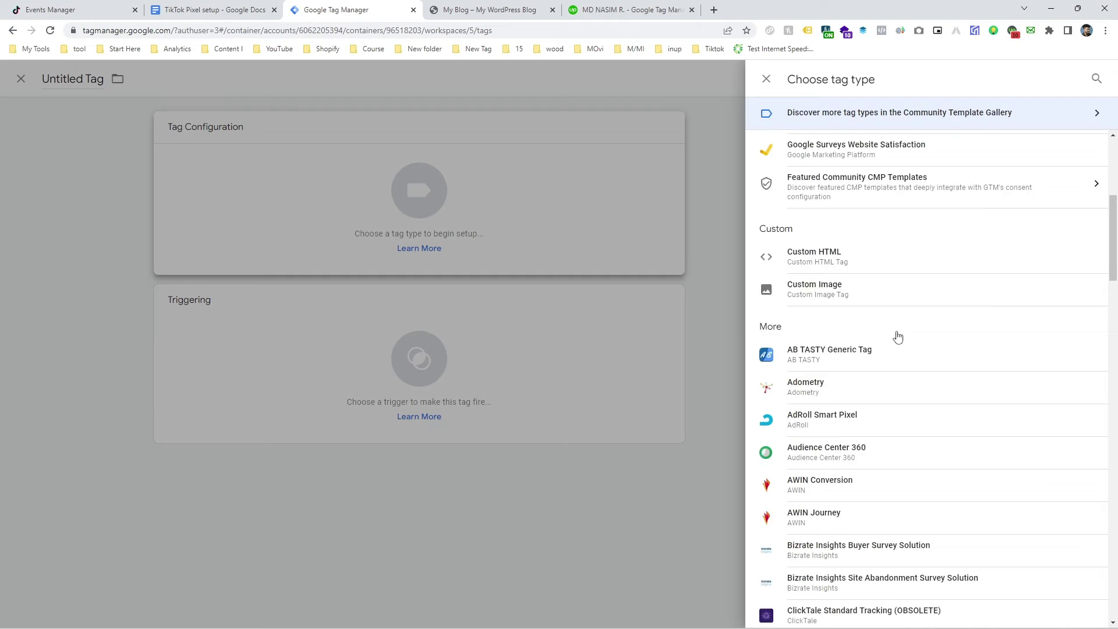
scroll(917, 364, "down", 5)
scroll(915, 349, "up", 10)
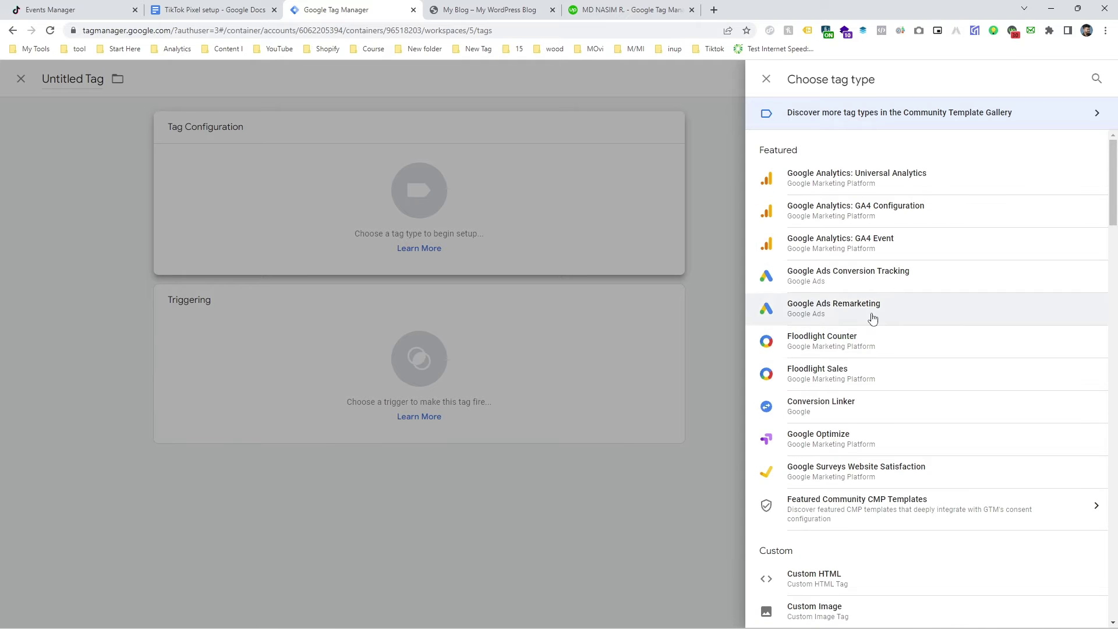
scroll(868, 327, "down", 8)
scroll(887, 378, "down", 6)
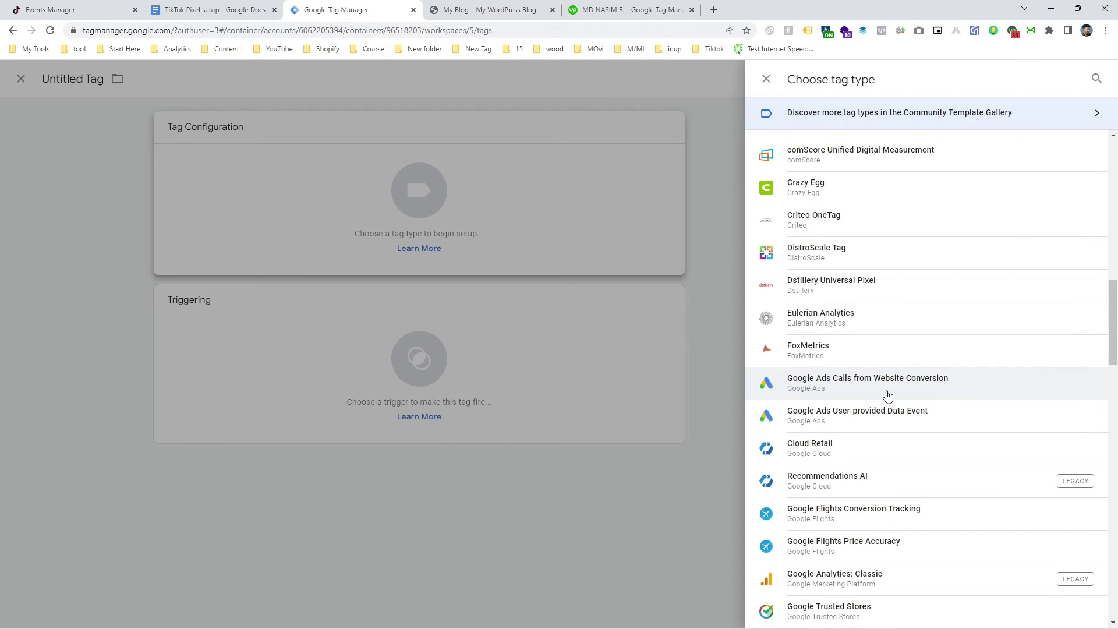
scroll(874, 367, "up", 15)
- Find the TikTok template in the Community Template Gallery by searching 'tiktok' and add it to the workspace
left_click(173, 117)
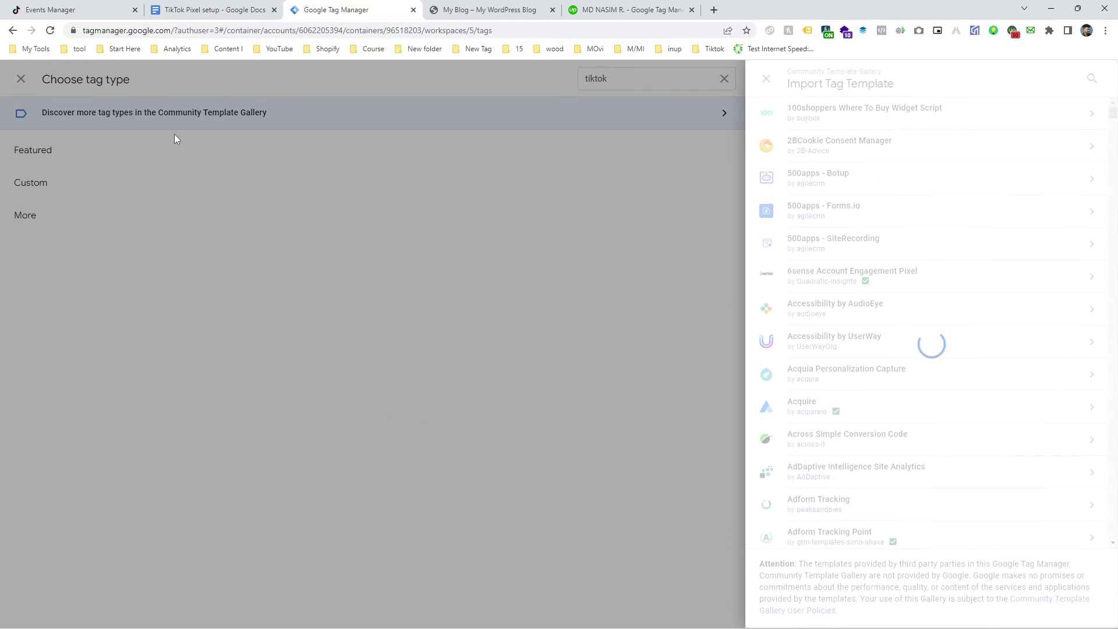
left_click(1091, 77)
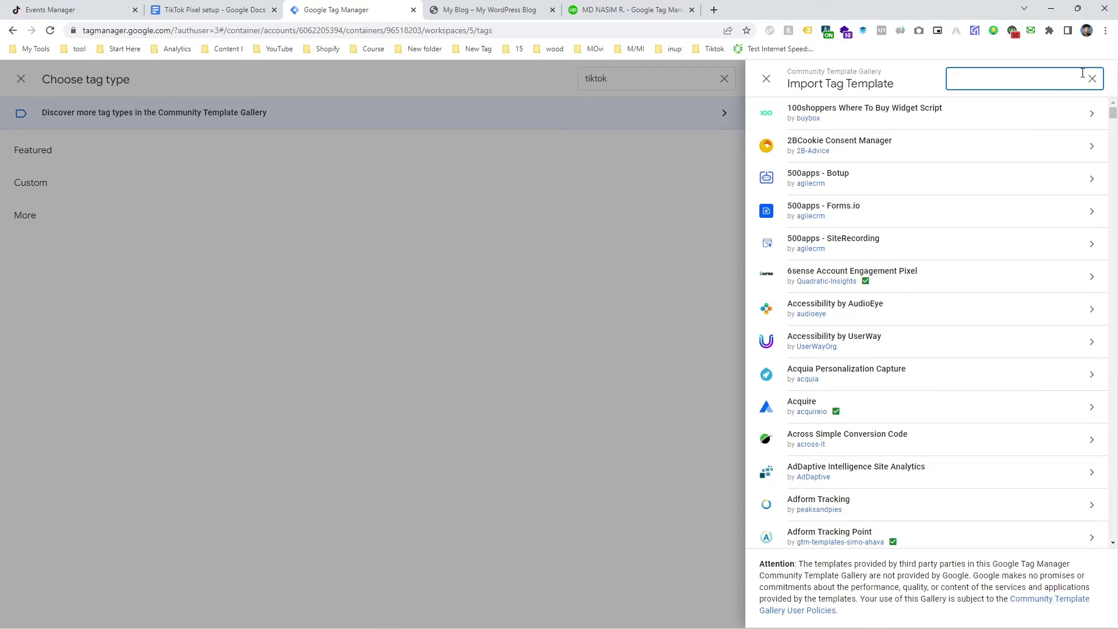
type("tiktok")
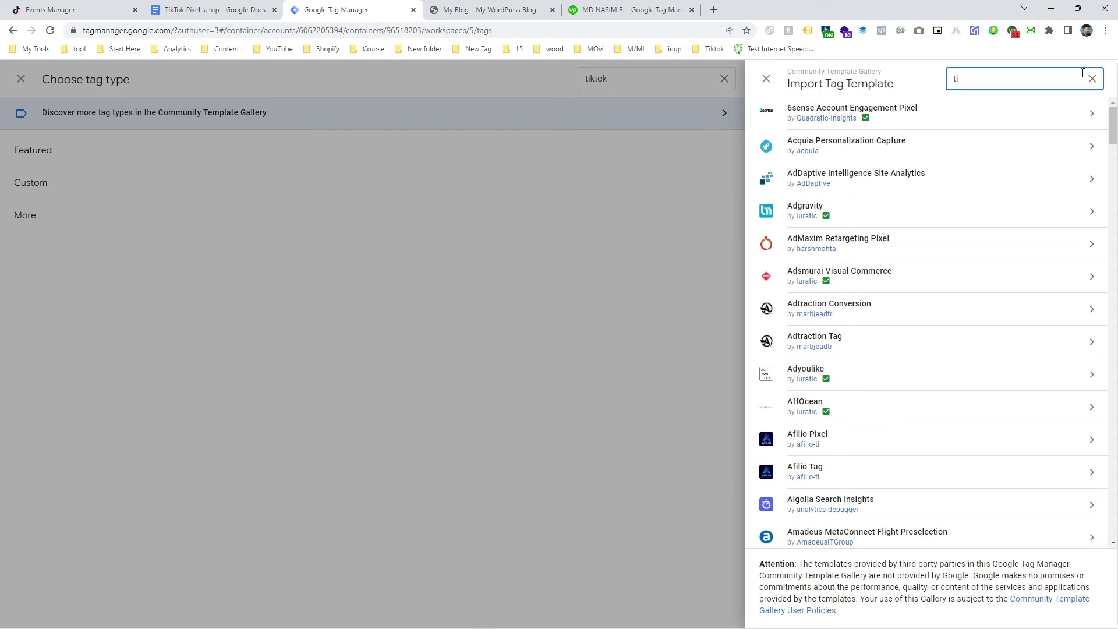
left_click(943, 146)
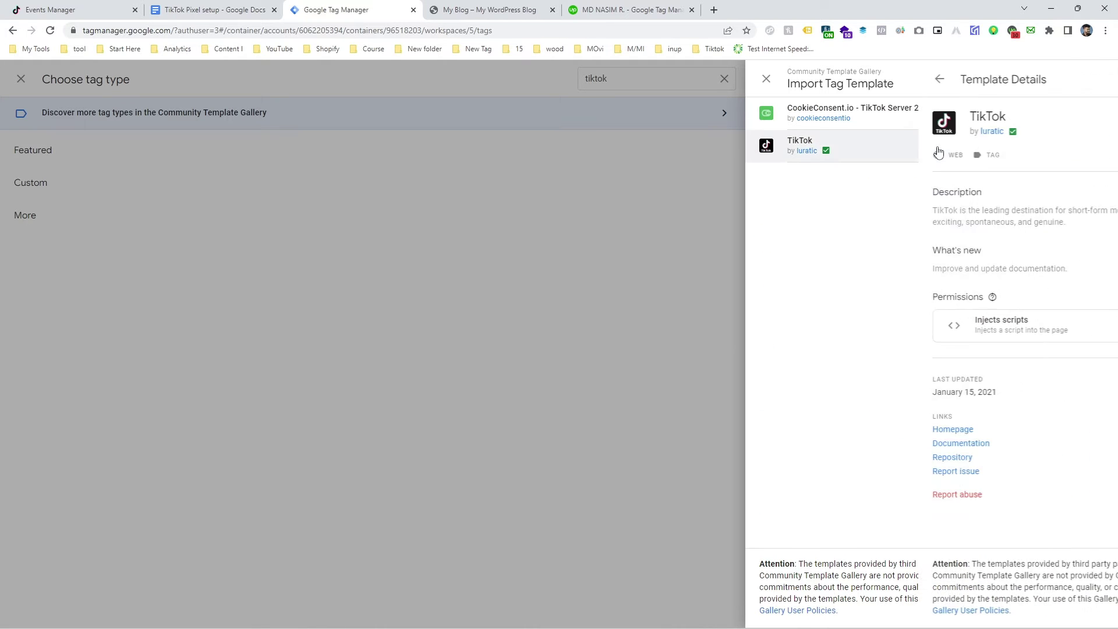
left_click(1007, 80)
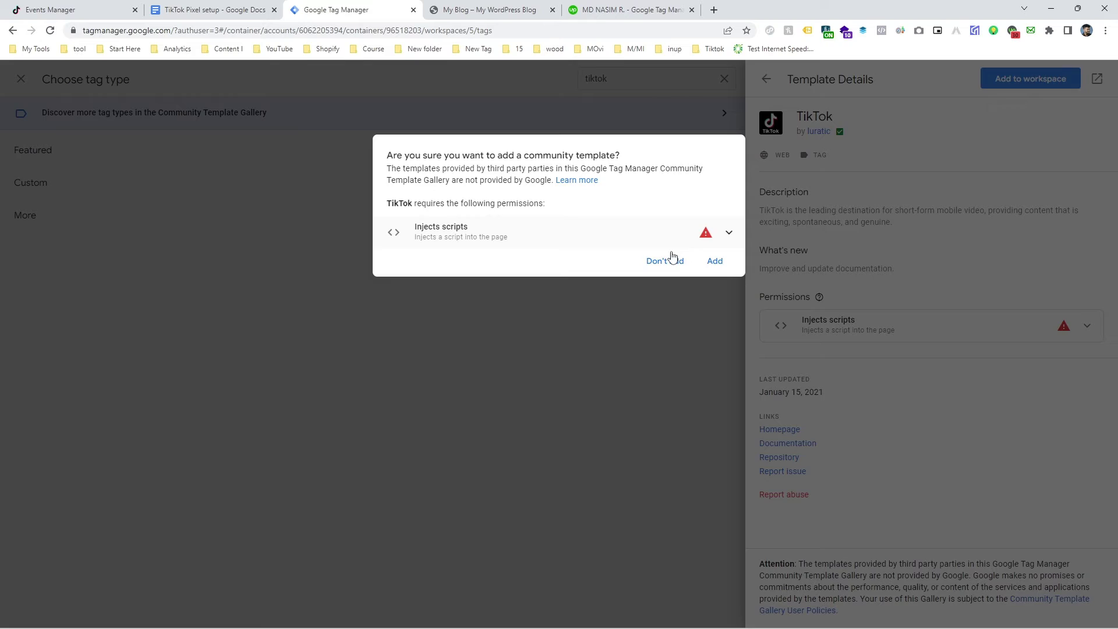
left_click(716, 262)
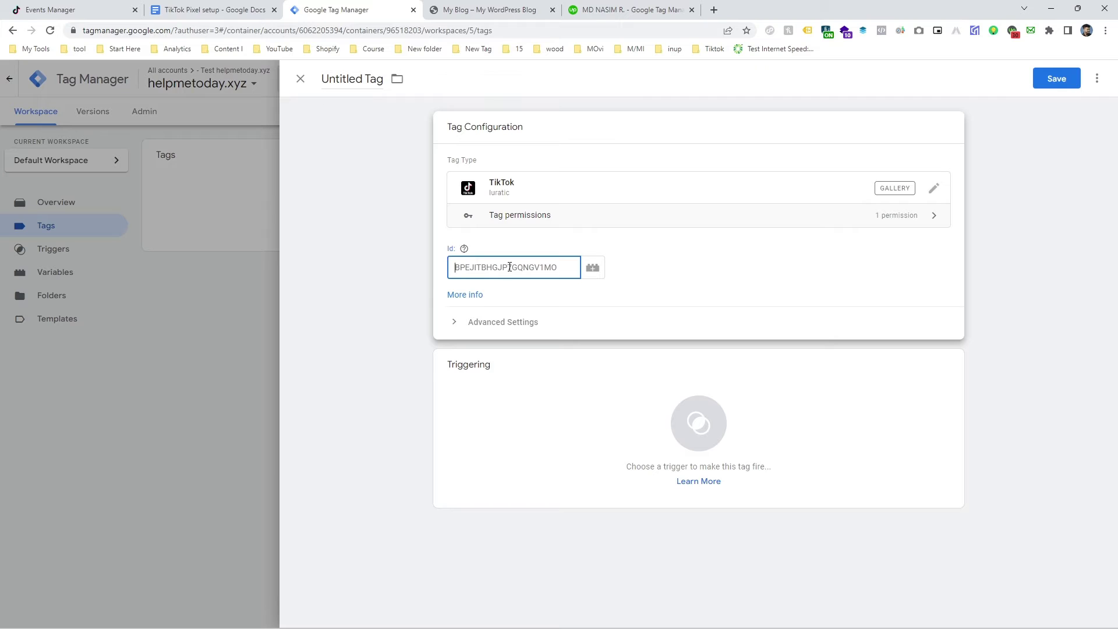
- Close the Install Base Code window and select the pixel ID on the pixel's Settings page to copy it
left_click(228, 7)
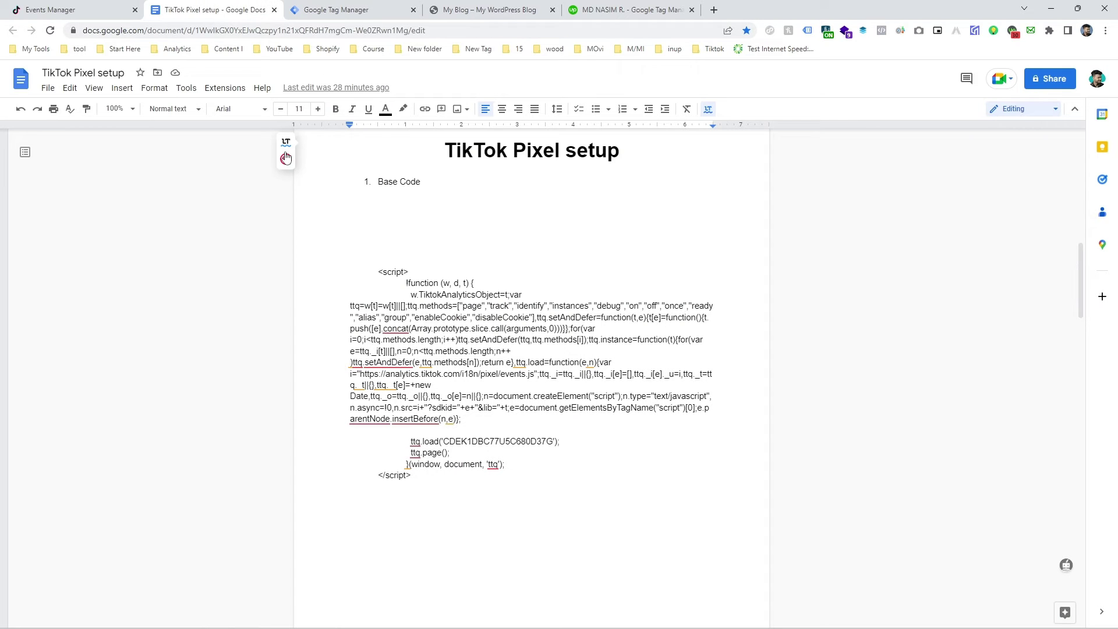
left_click(114, 8)
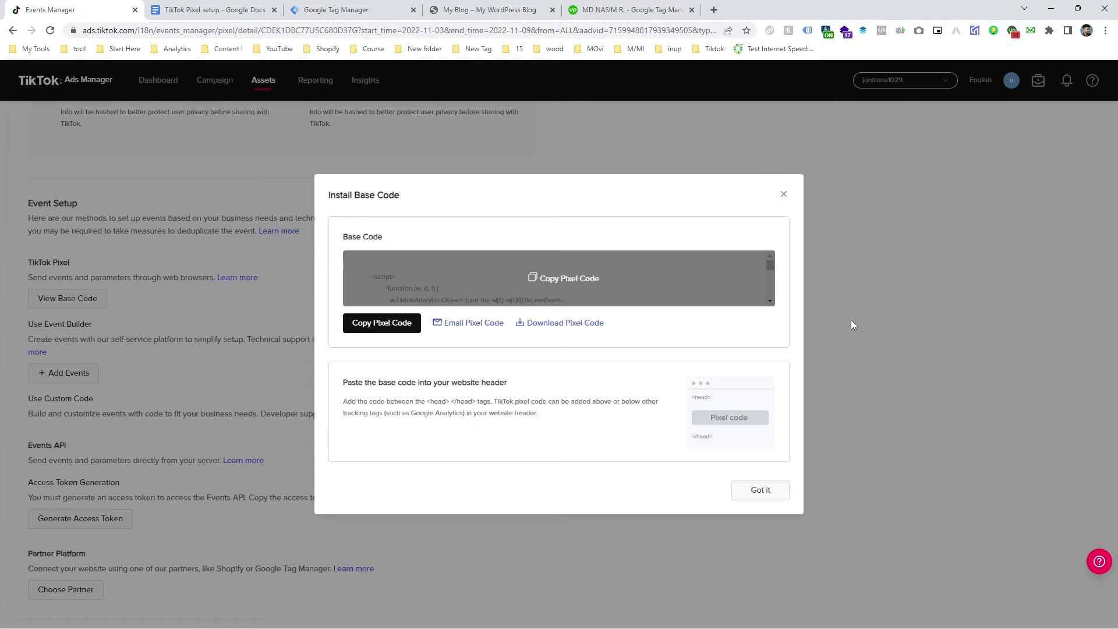
left_click(762, 488)
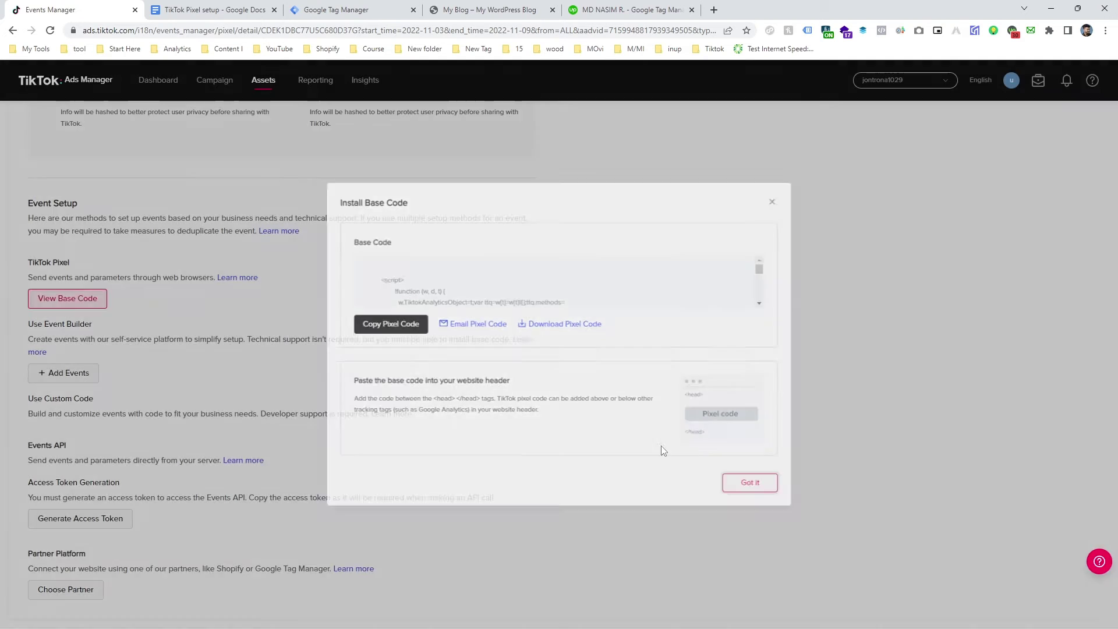
scroll(265, 300, "up", 10)
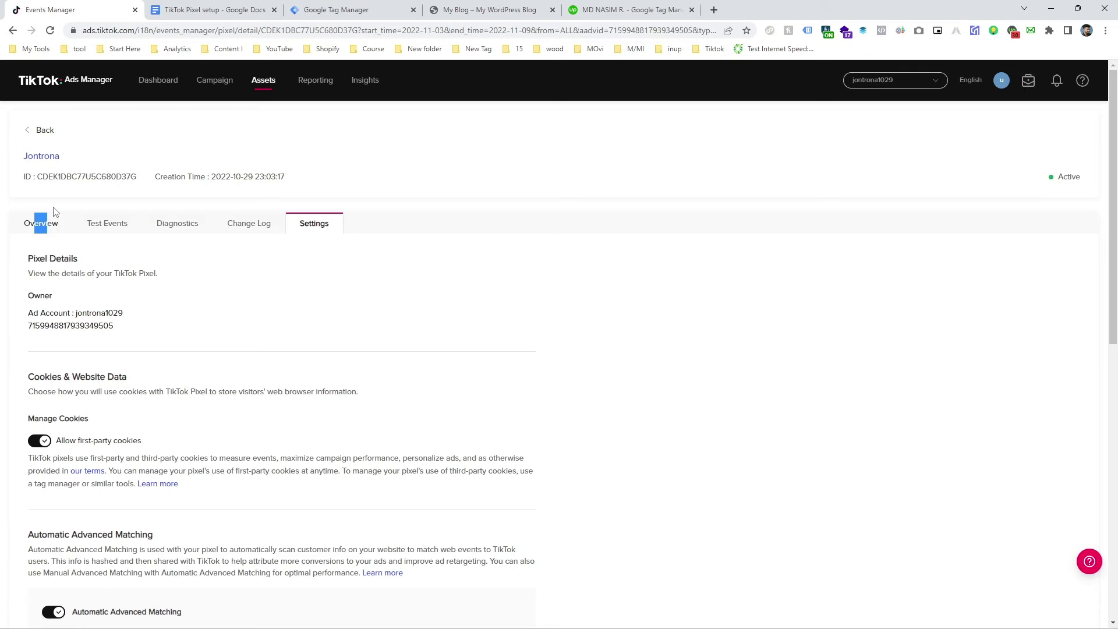
left_click_drag(37, 177, 137, 175)
key("ctrl+c")
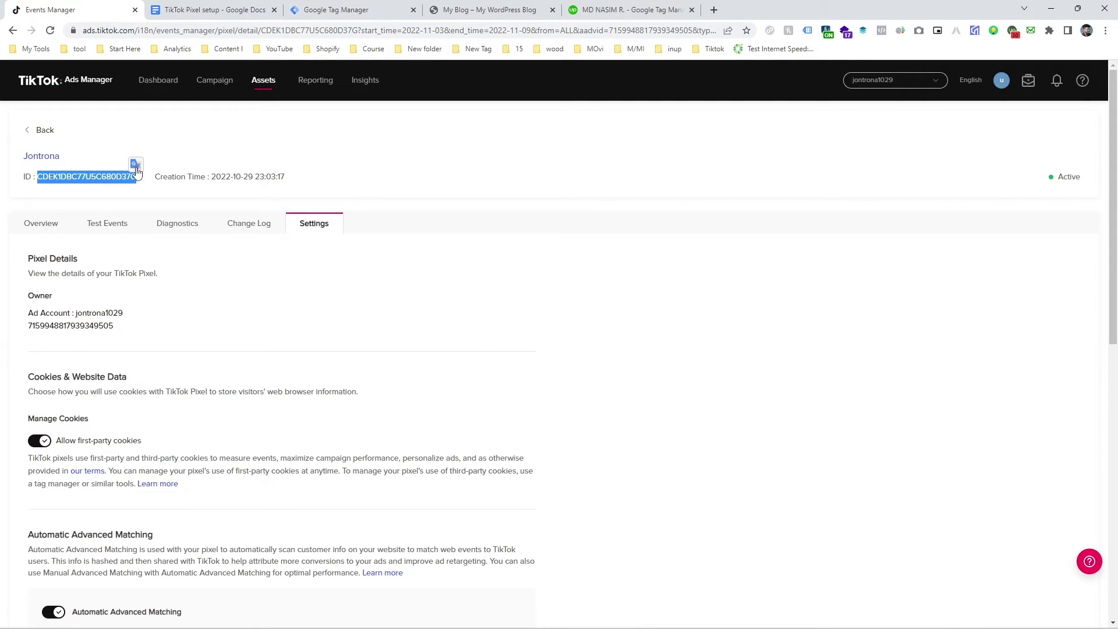
- Paste the copied pixel ID into the TikTok tag's Id field
left_click(489, 5)
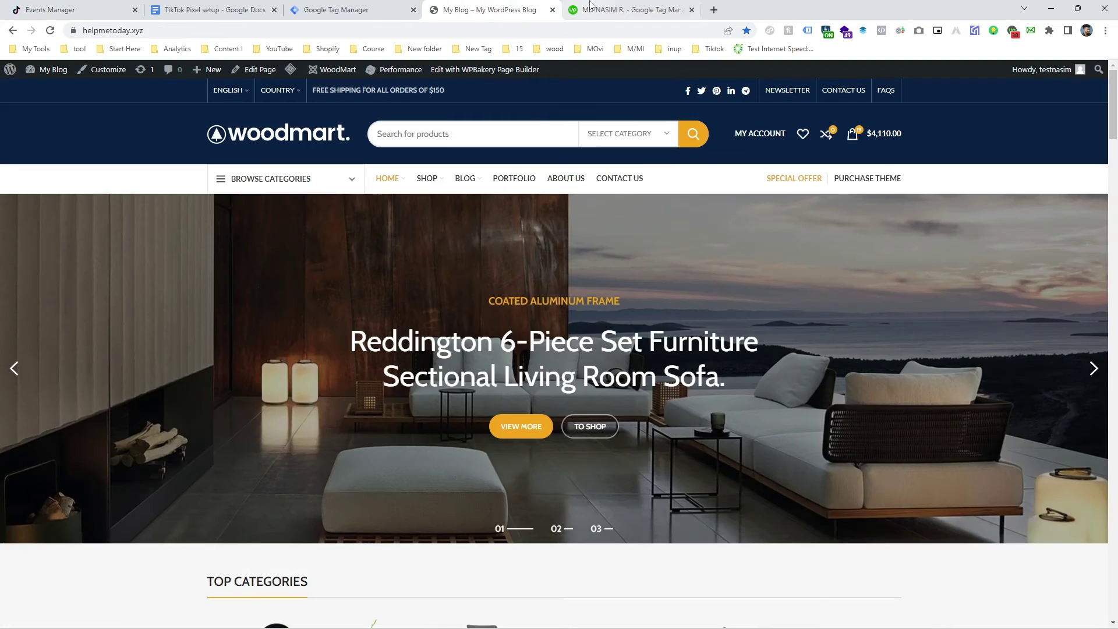
left_click(630, 10)
left_click(233, 10)
left_click(310, 4)
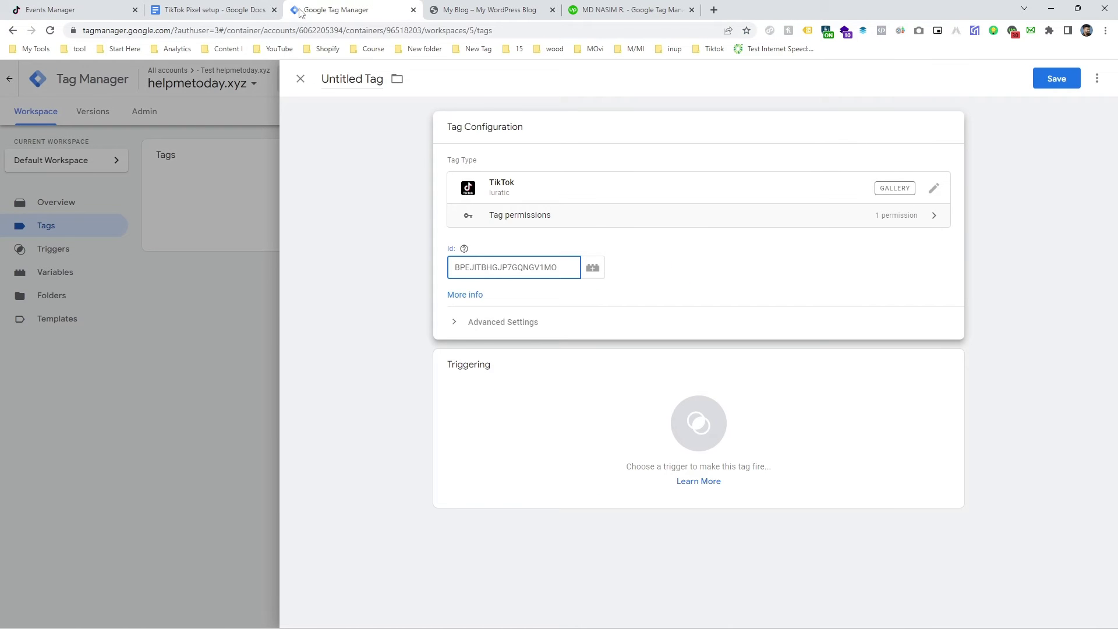
key("ctrl+v")
- Set the tag to fire on All Pages and save it as 'TikTok - base cofigration'
left_click(564, 373)
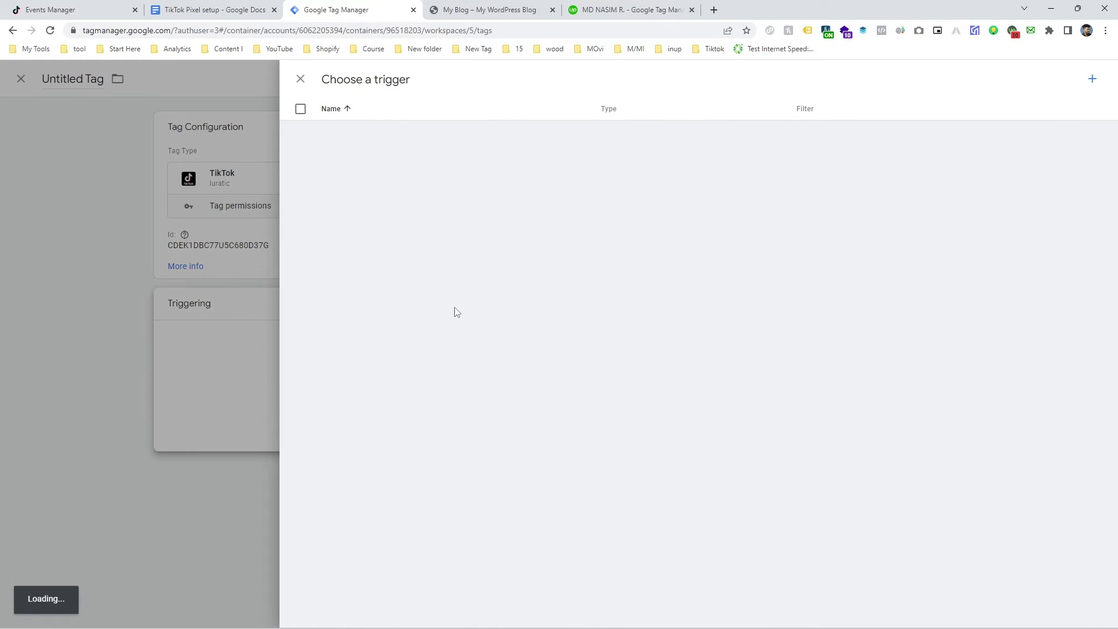
left_click(368, 160)
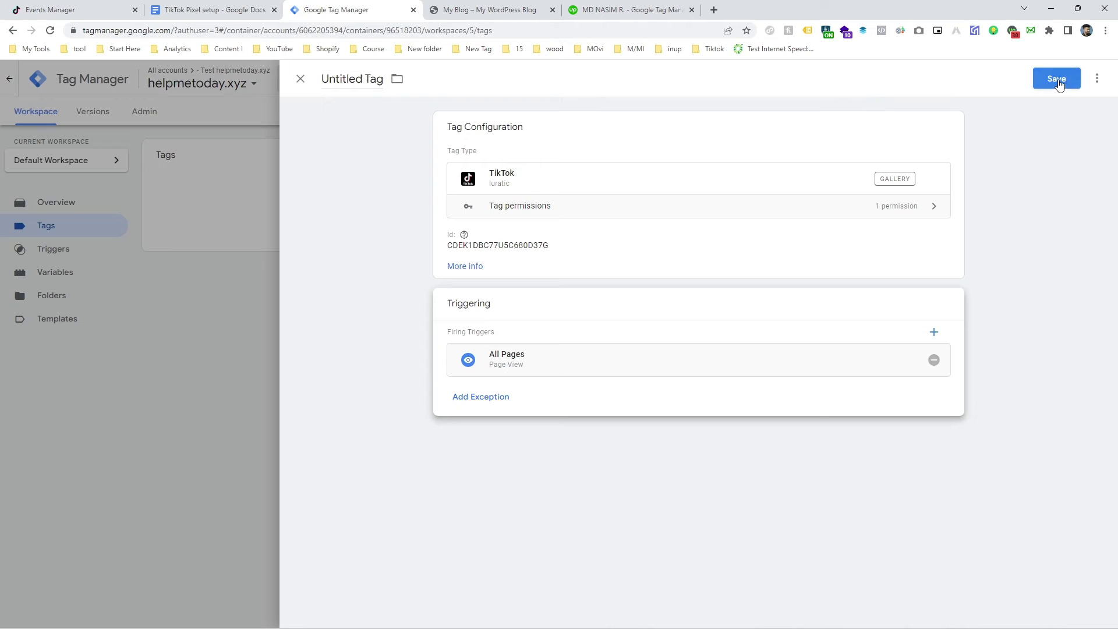
left_click(1036, 85)
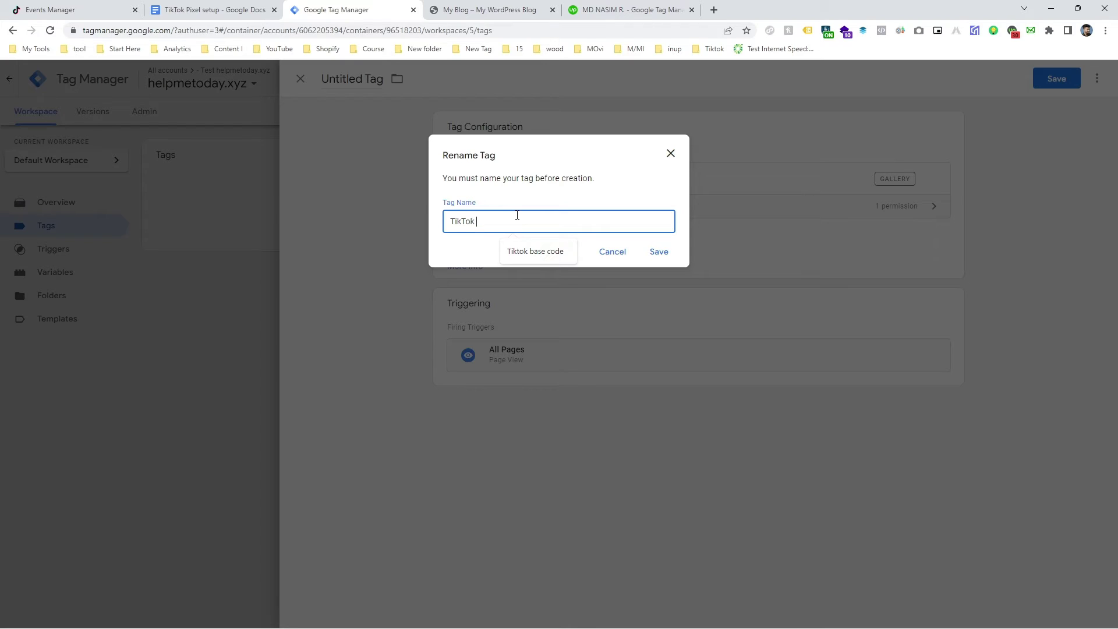
type("- base cofigration")
left_click(643, 256)
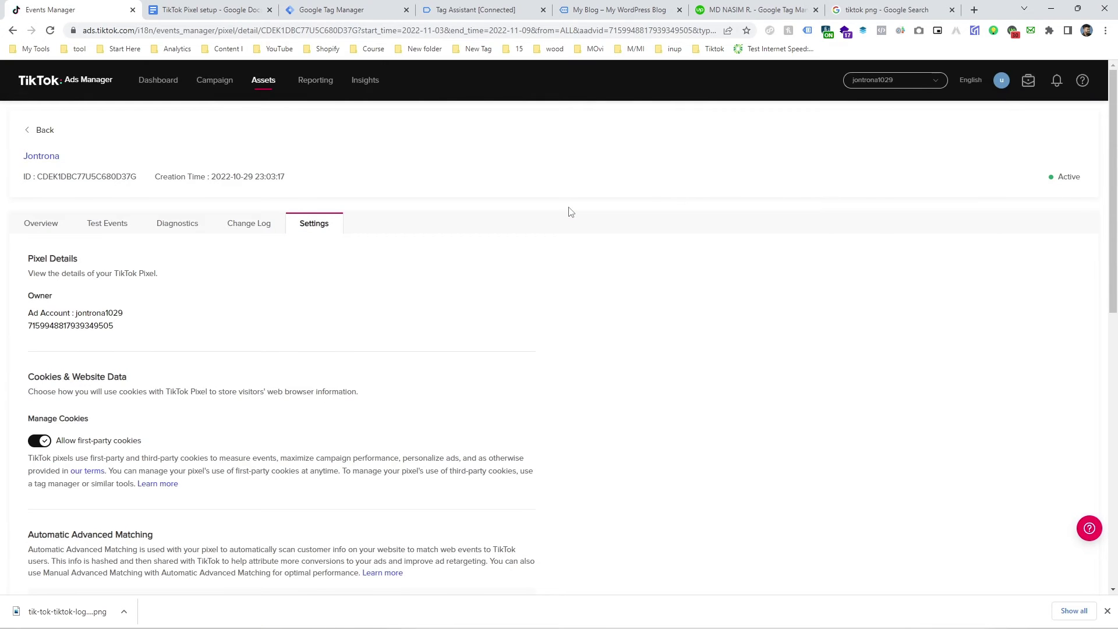
- Copy the pixel code from View Base Code and return to Tag Manager's Tags list
scroll(570, 222, "down", 10)
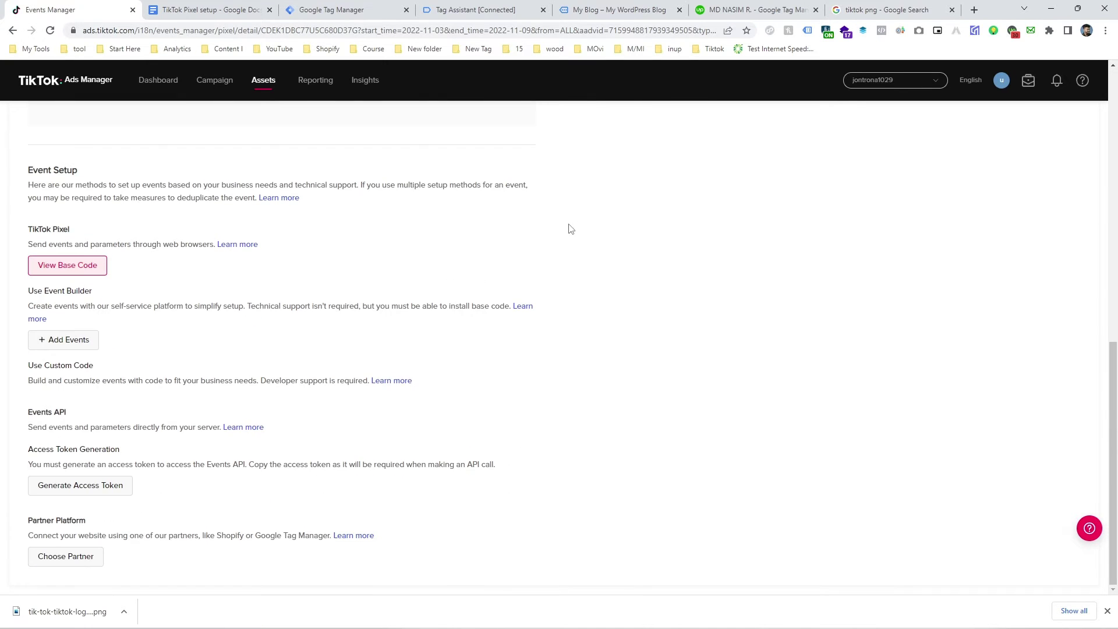
left_click(37, 268)
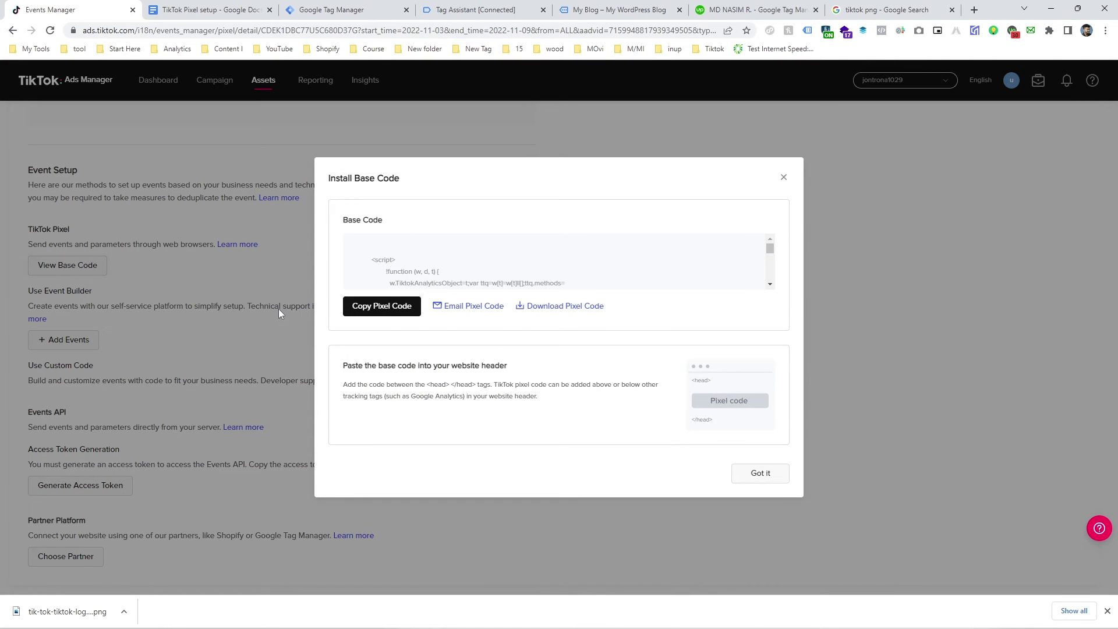
left_click(486, 259)
left_click(345, 7)
left_click(680, 157)
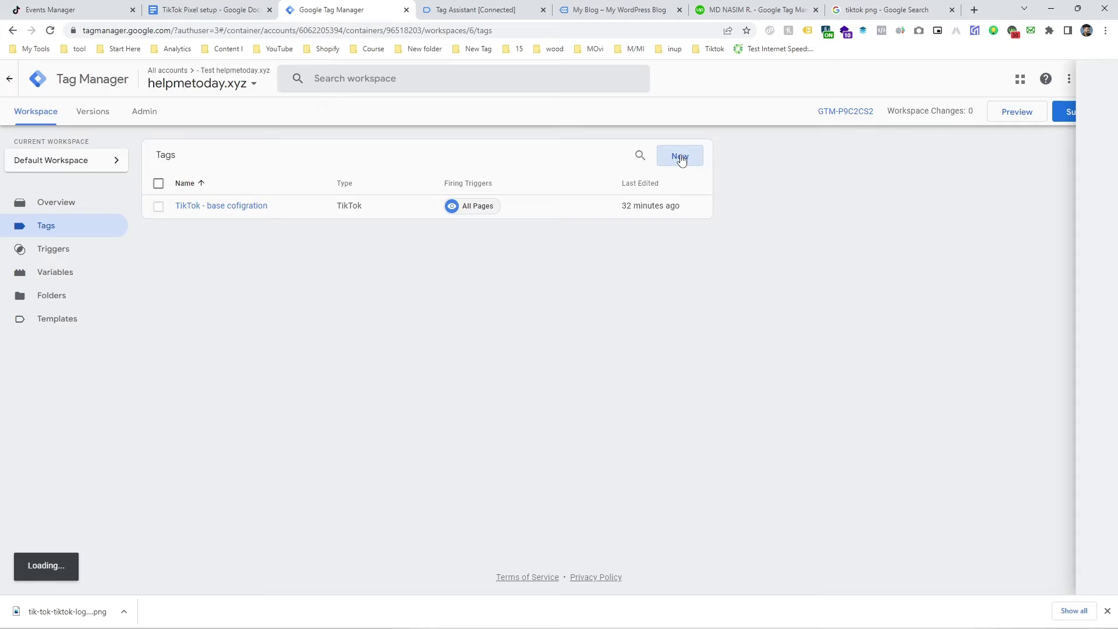
- Make a Custom HTML tag containing the pasted TikTok pixel script, triggered on All Pages
left_click(641, 178)
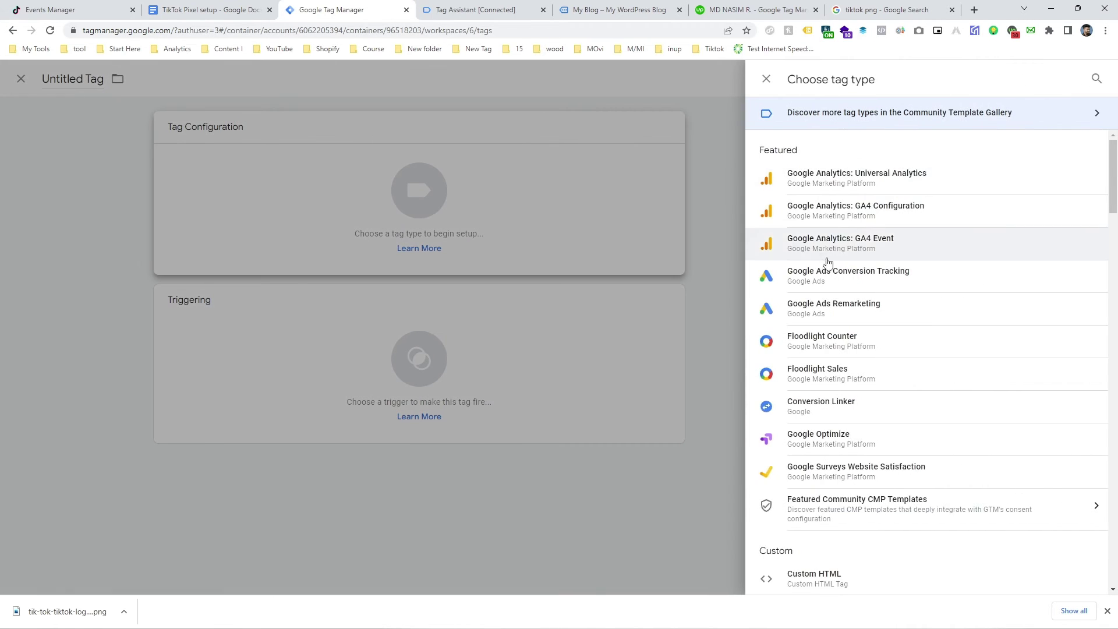
scroll(824, 259, "down", 5)
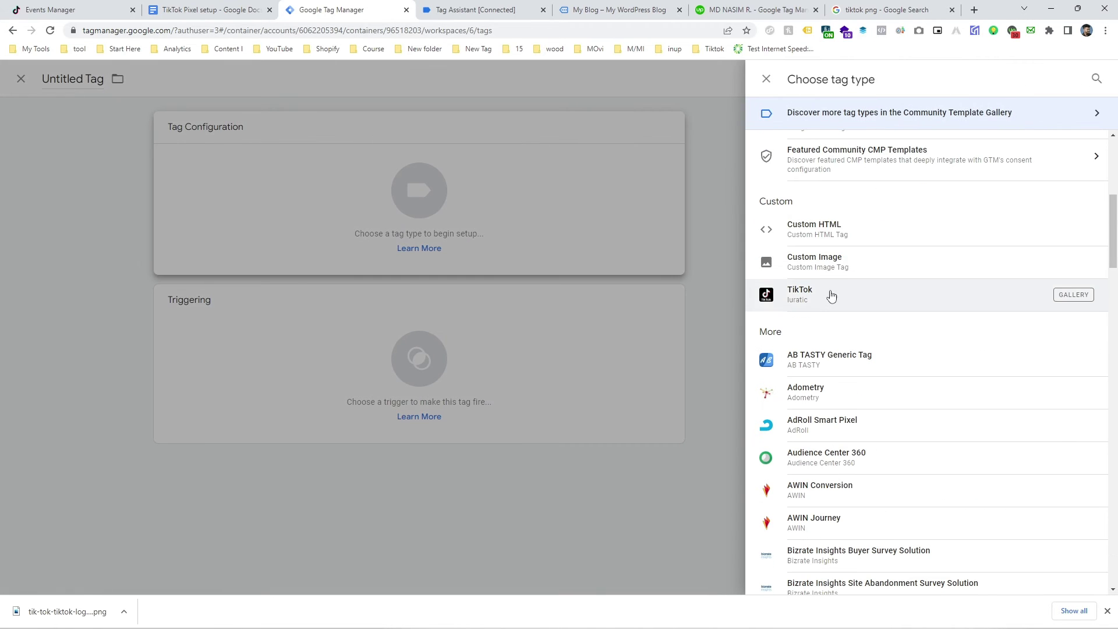
left_click(823, 235)
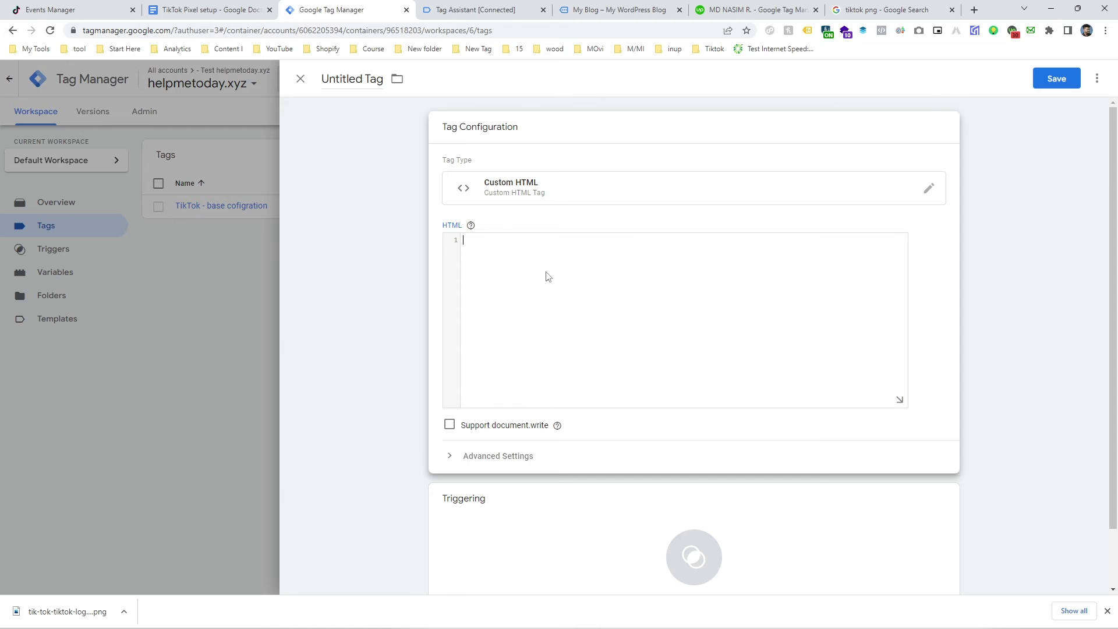
key("ctrl+v")
left_click(527, 505)
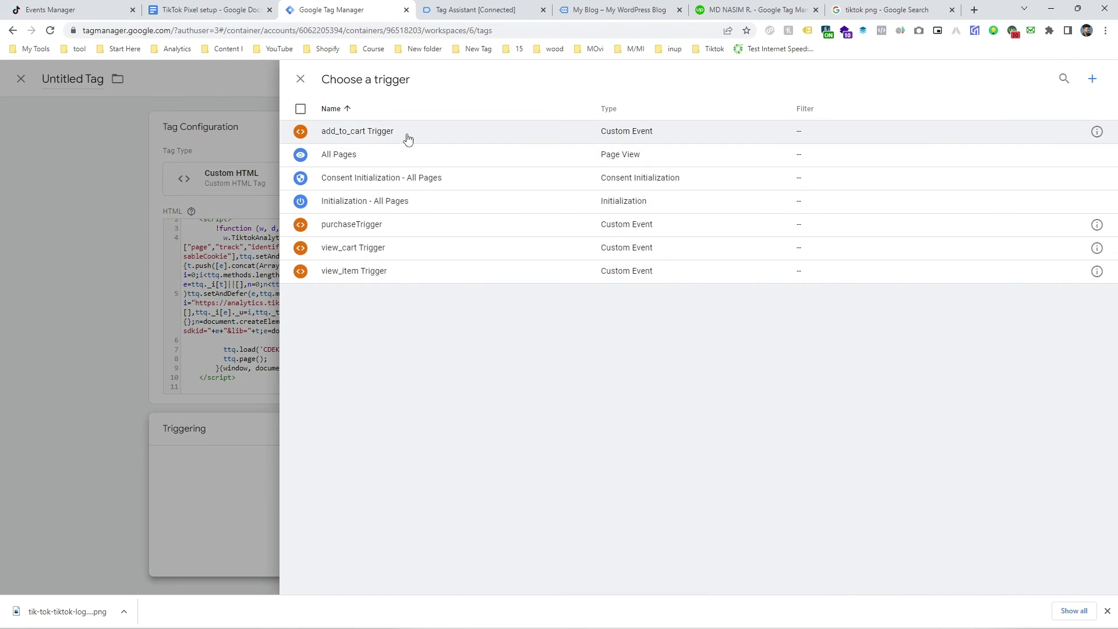
left_click(383, 156)
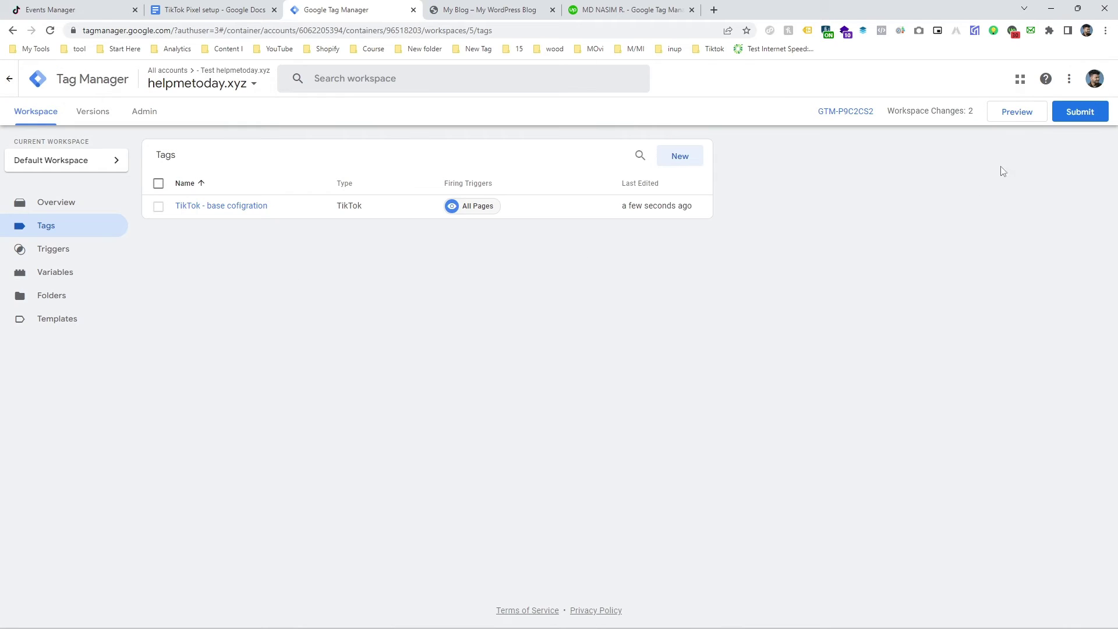
- Submit and publish the changes as Version 5 without a description, then review the Versions list
left_click(1082, 111)
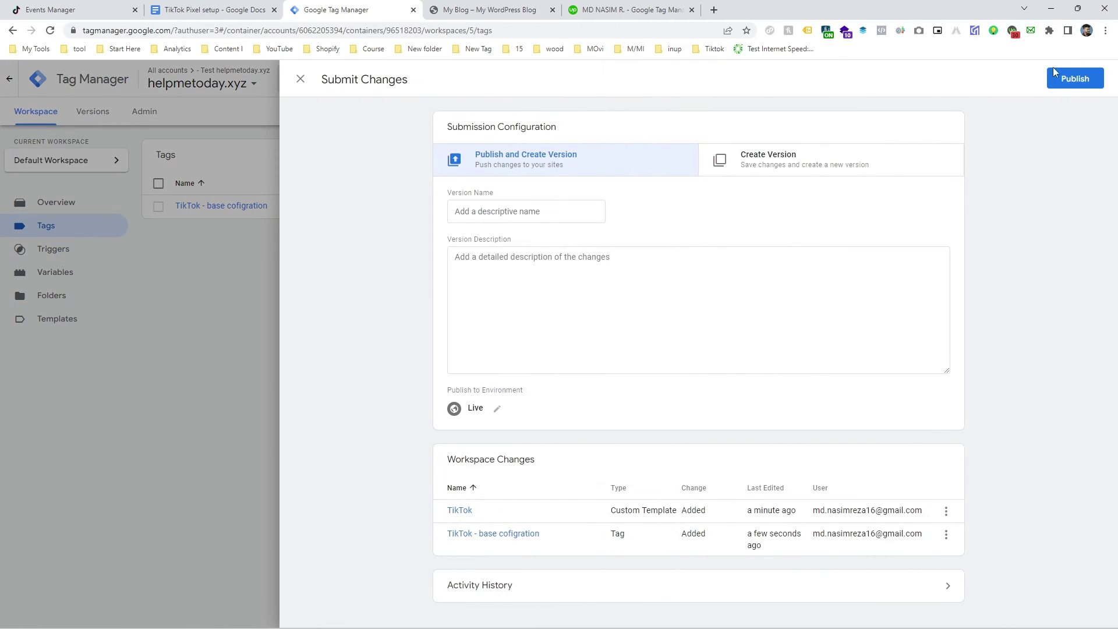
left_click(1055, 74)
left_click(724, 420)
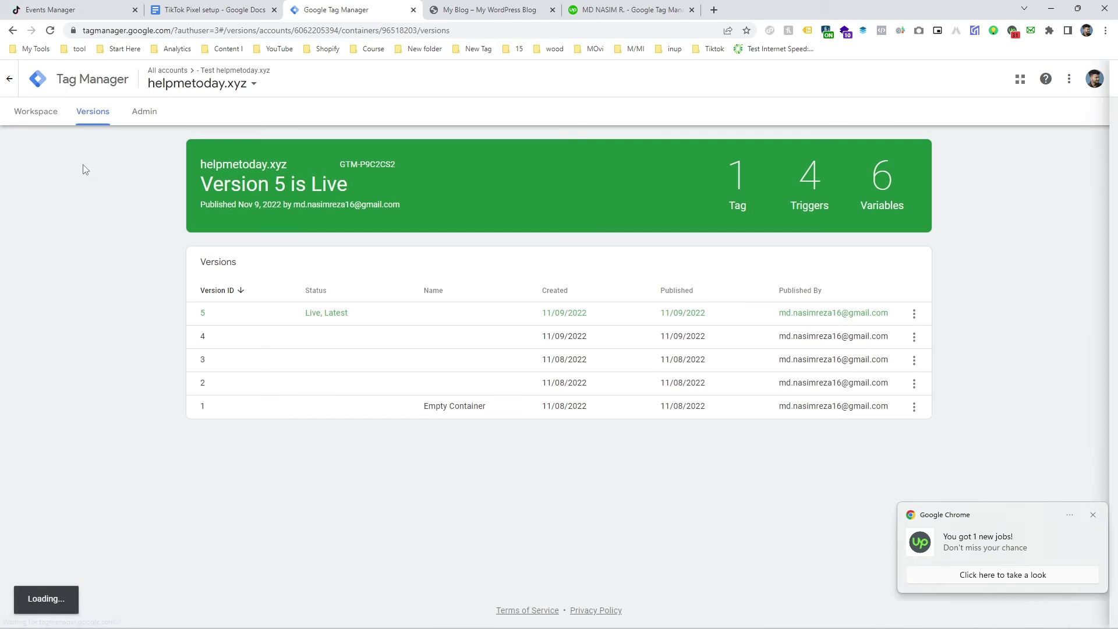
left_click(41, 113)
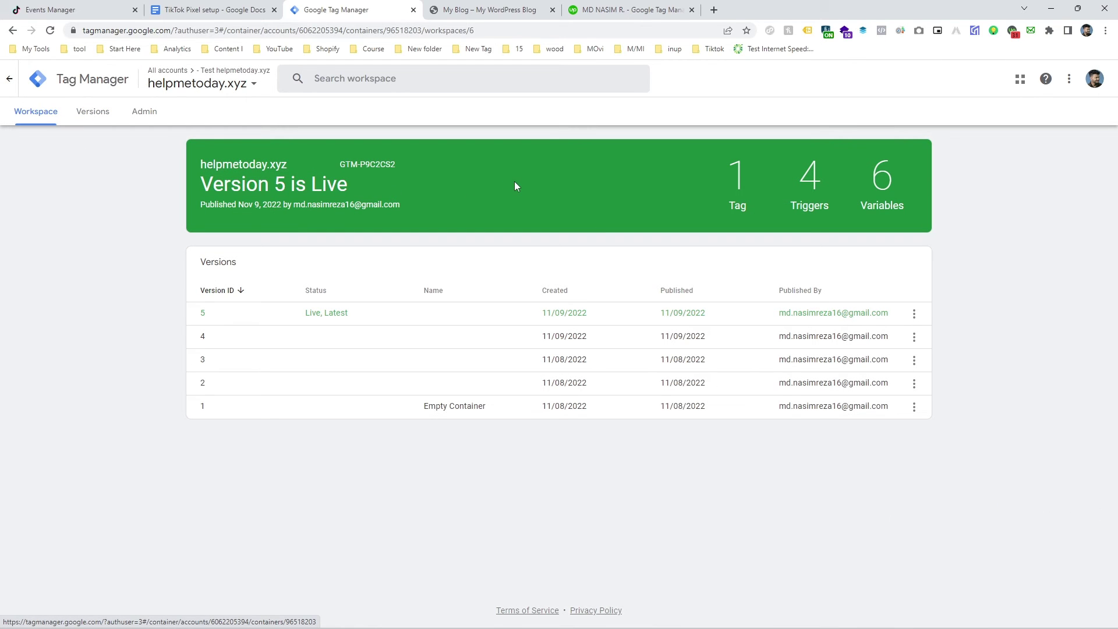
left_click(92, 114)
left_click(42, 122)
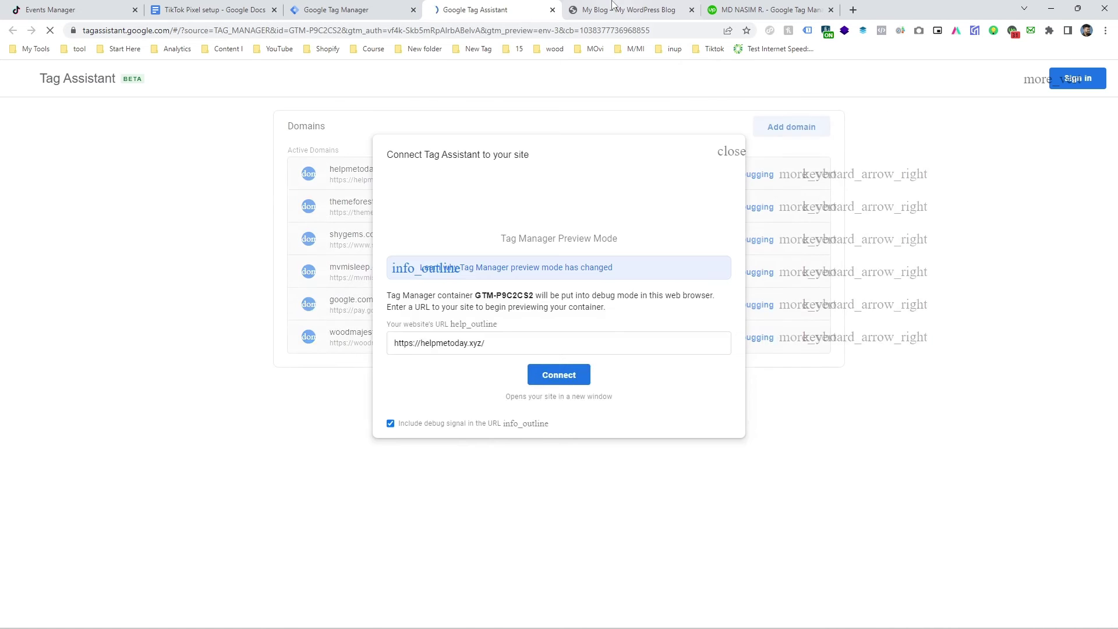
key("ctrl+Tab")
left_click(187, 33)
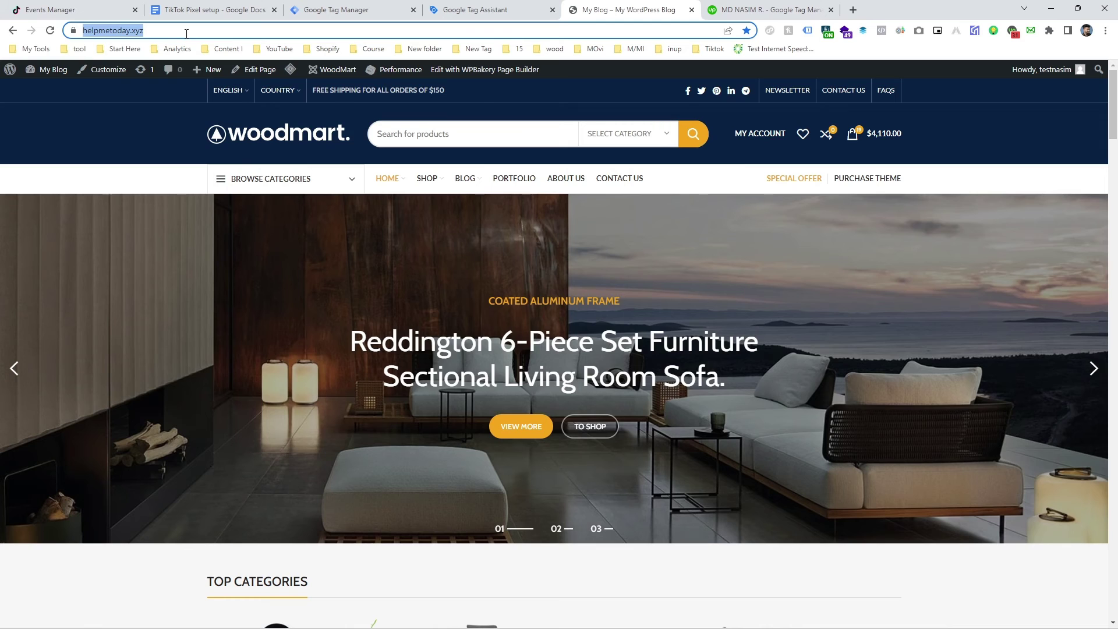
key("ctrl+shift+Tab")
key("ctrl+shift+Tab")
key("ctrl+Tab")
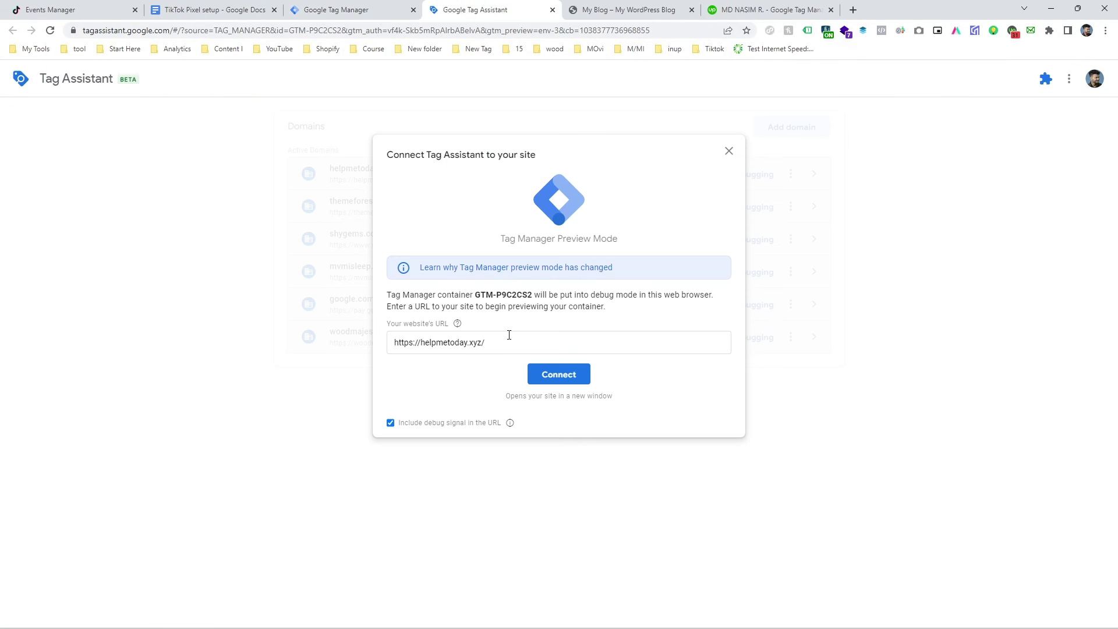
left_click(507, 340)
key("ctrl+a")
key("ctrl+v")
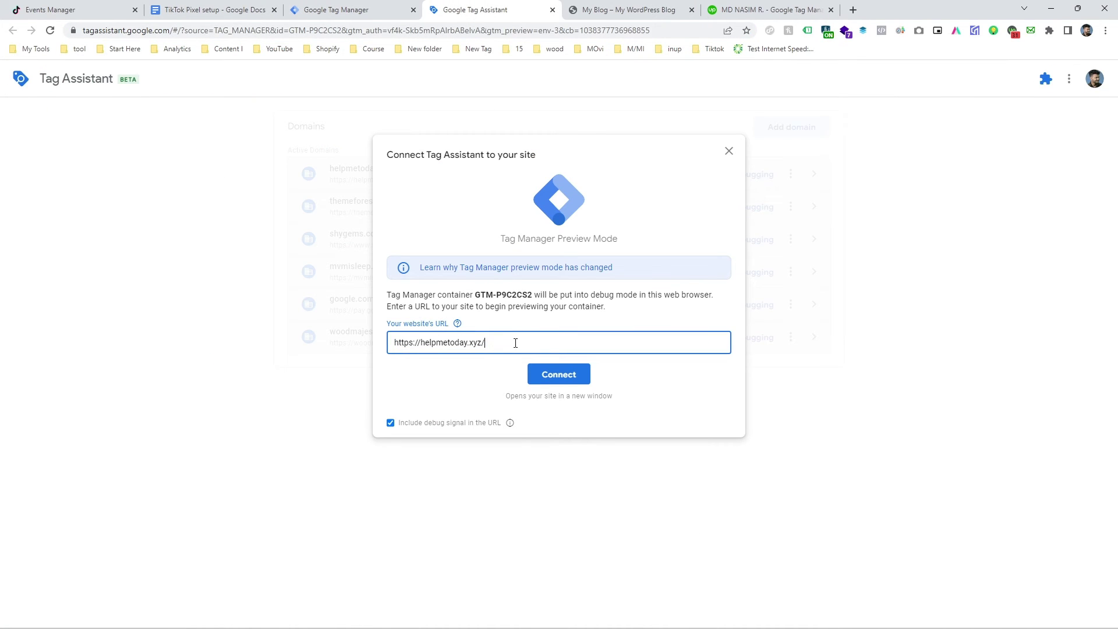
- Connect to helpmetoday.xyz and confirm the 'TikTok - base cofigration' tag fired once
left_click(531, 382)
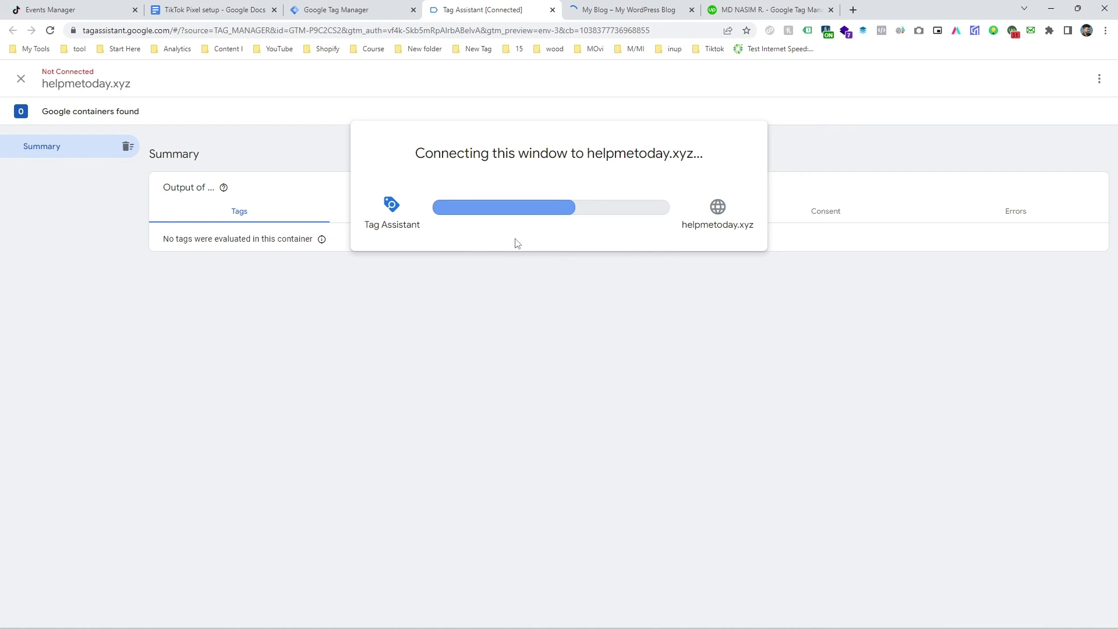
left_click(567, 282)
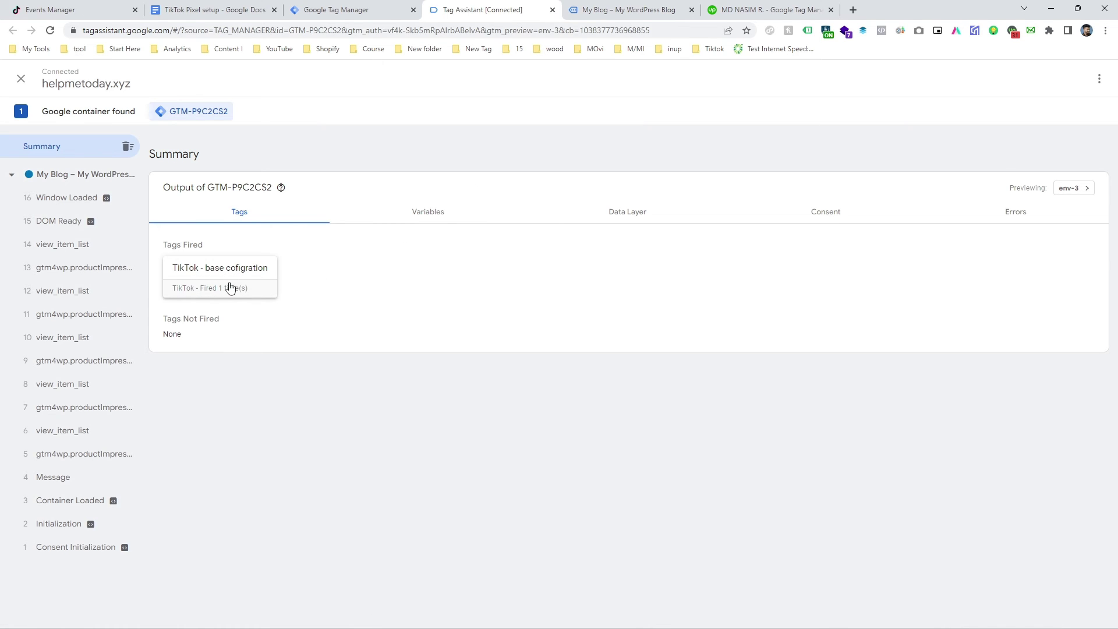
left_click(603, 7)
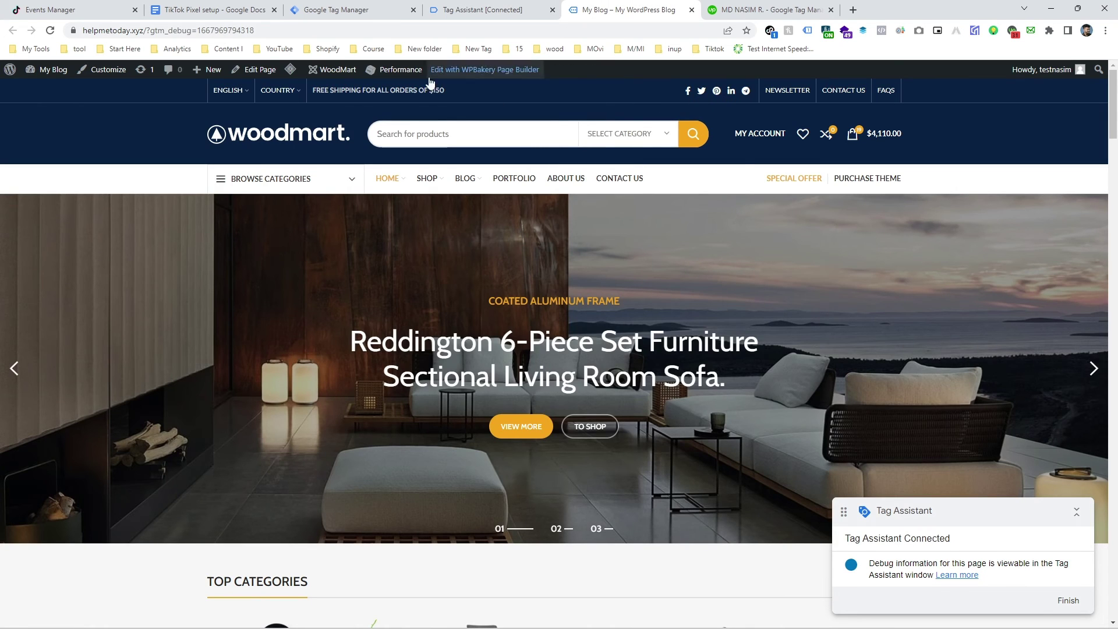
left_click(770, 31)
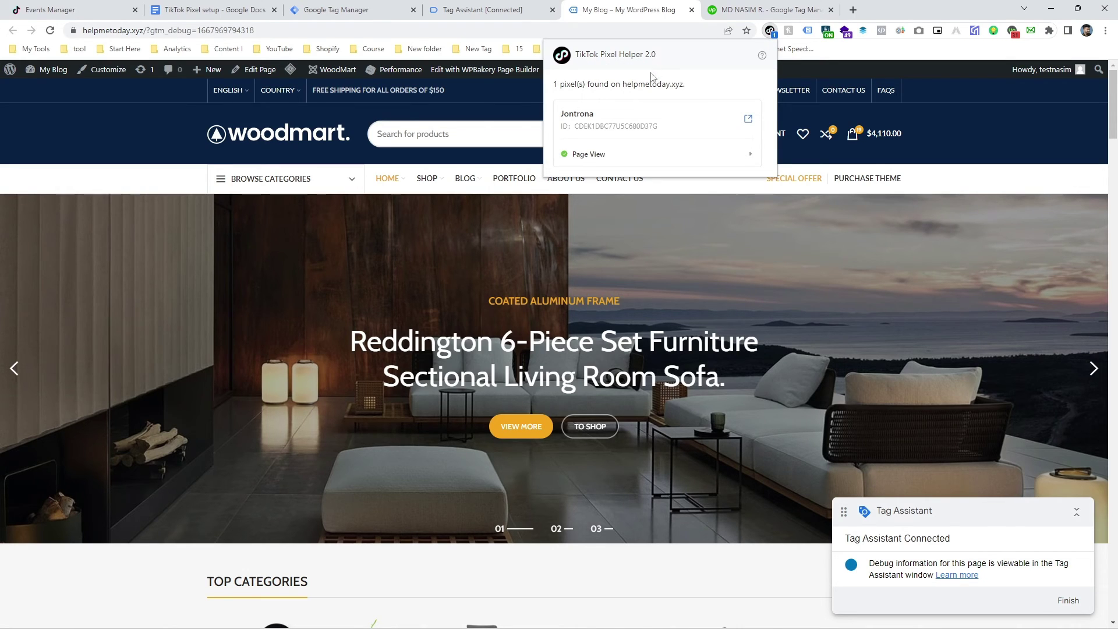
left_click(619, 157)
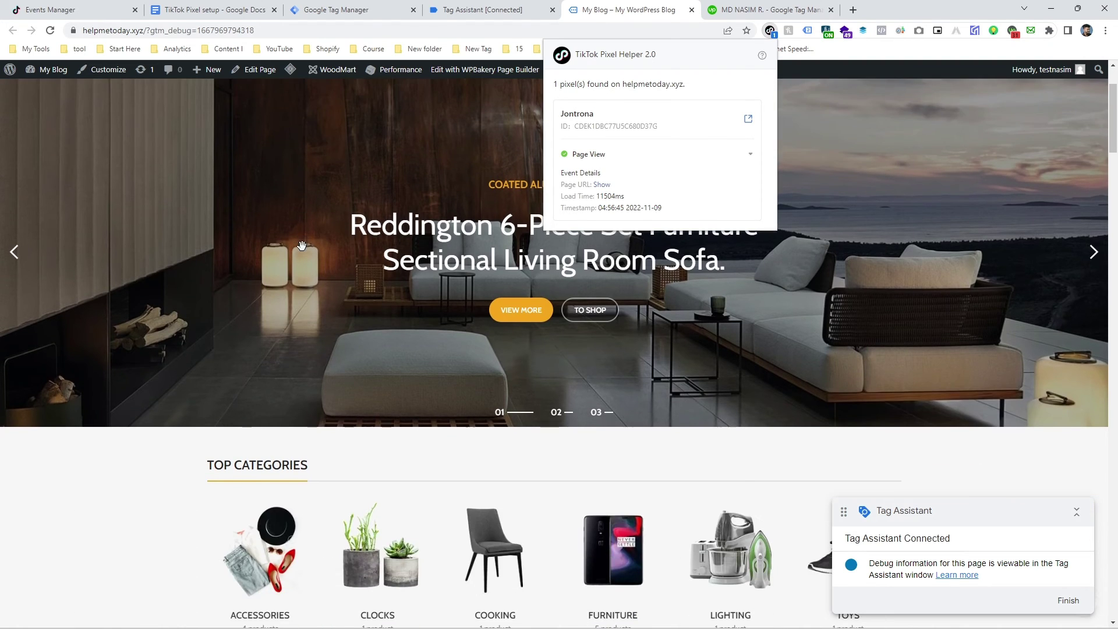
left_click(271, 225)
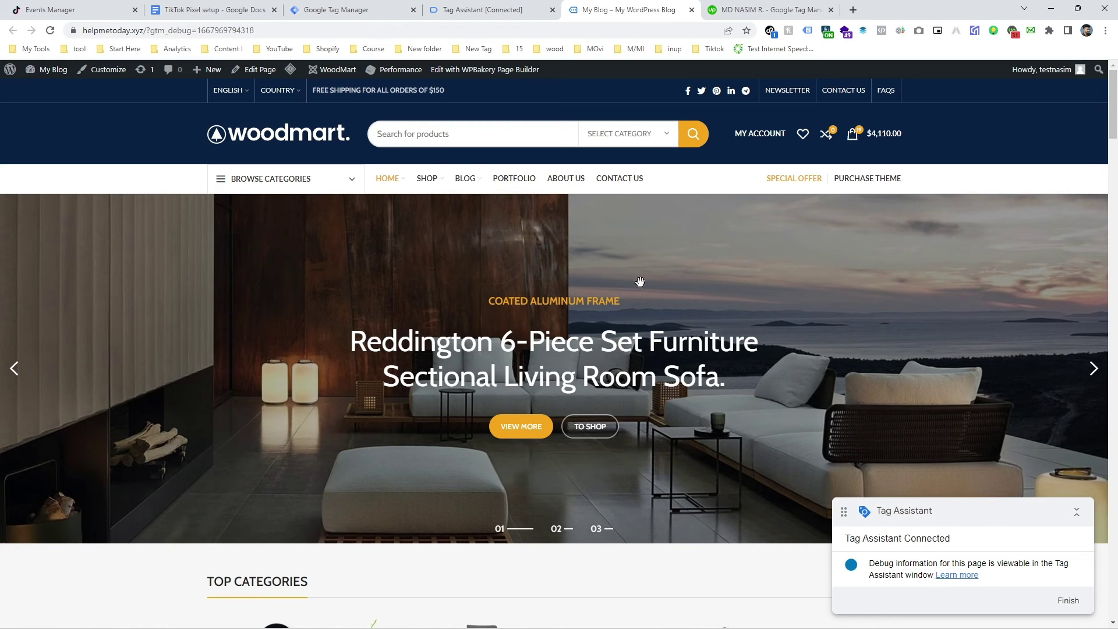
- Scroll the helpmetoday.xyz homepage down to its Sale Products and Special Offer listings
left_click(52, 7)
left_click(629, 9)
scroll(682, 275, "down", 10)
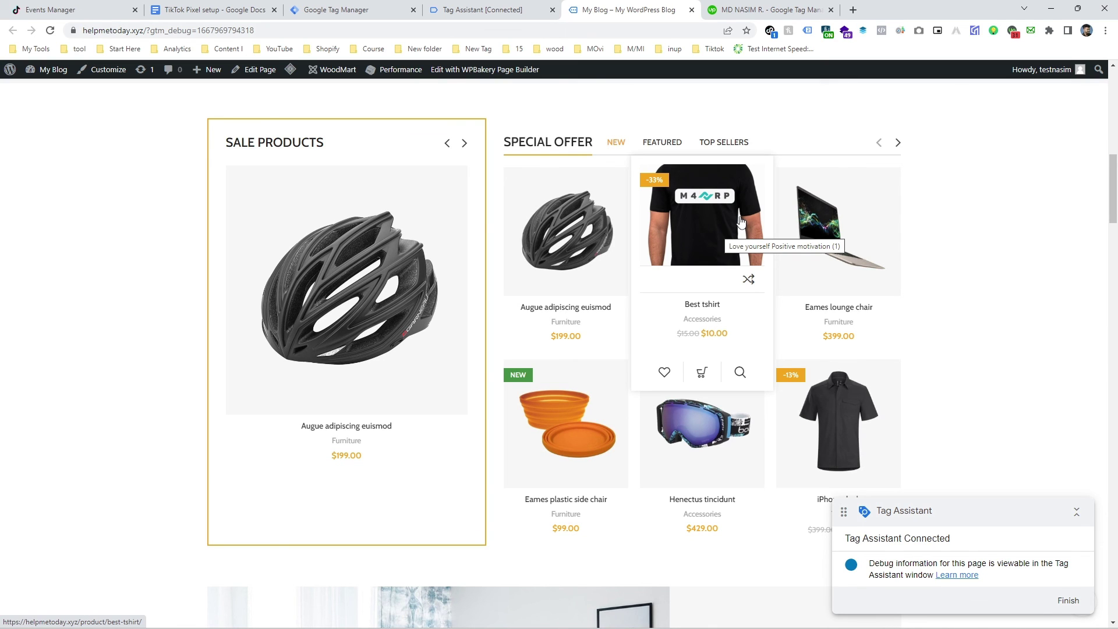
scroll(969, 364, "up", 4)
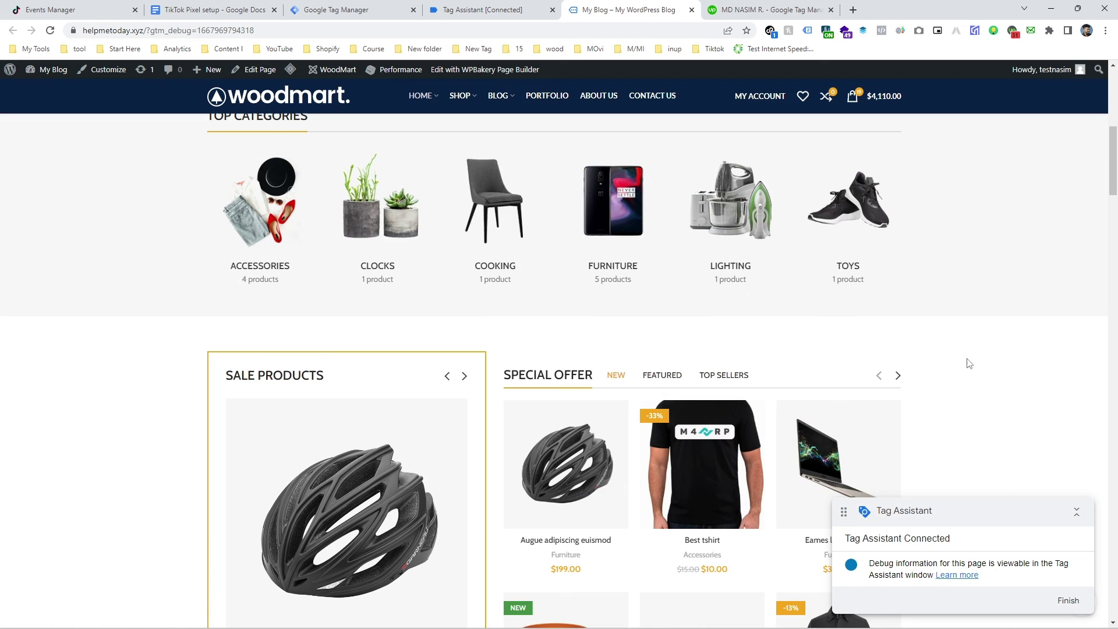
scroll(968, 366, "down", 8)
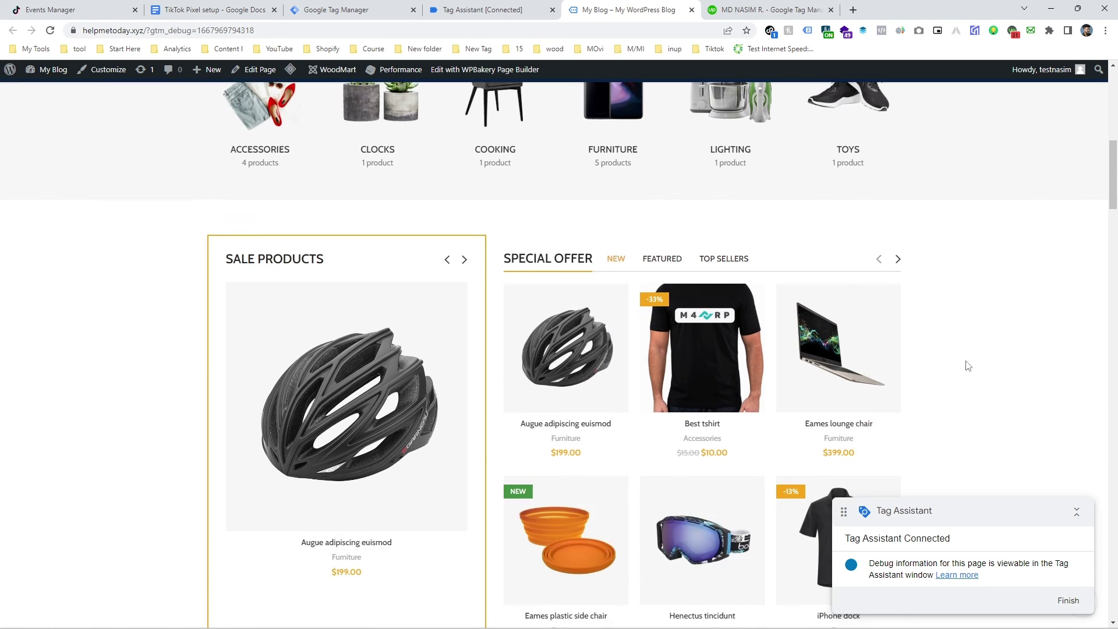